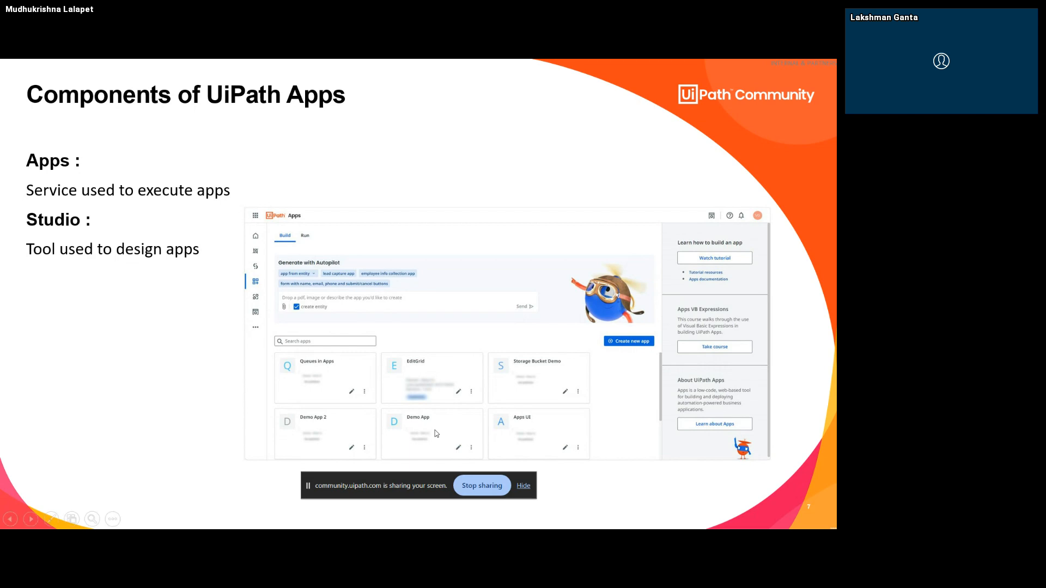
# - Switch from the slide show to Chrome and open the Automation Cloud home page at staging.uipath.com/uipathmvp/portal_/home
pyautogui.hotkey('alt', 'Tab')
pyautogui.hotkey('alt', 'Tab')
pyautogui.hotkey('alt', 'Tab')
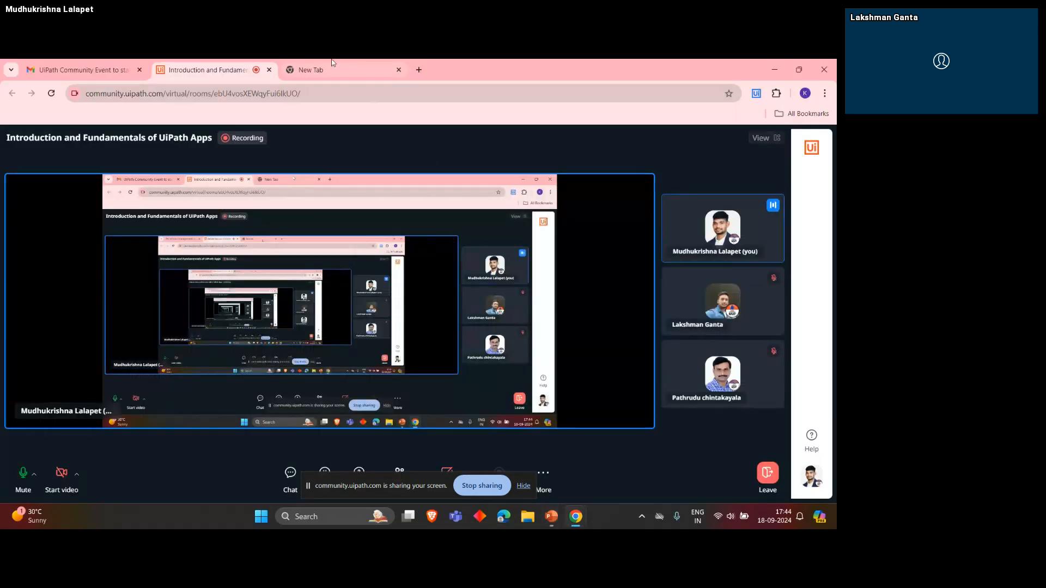
pyautogui.click(332, 64)
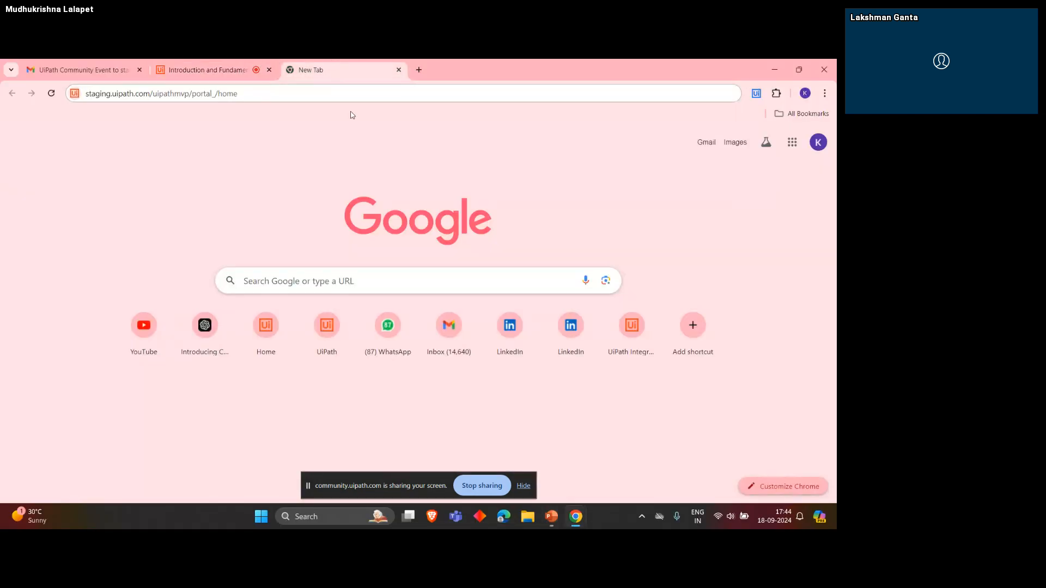
pyautogui.click(322, 88)
pyautogui.write('st')
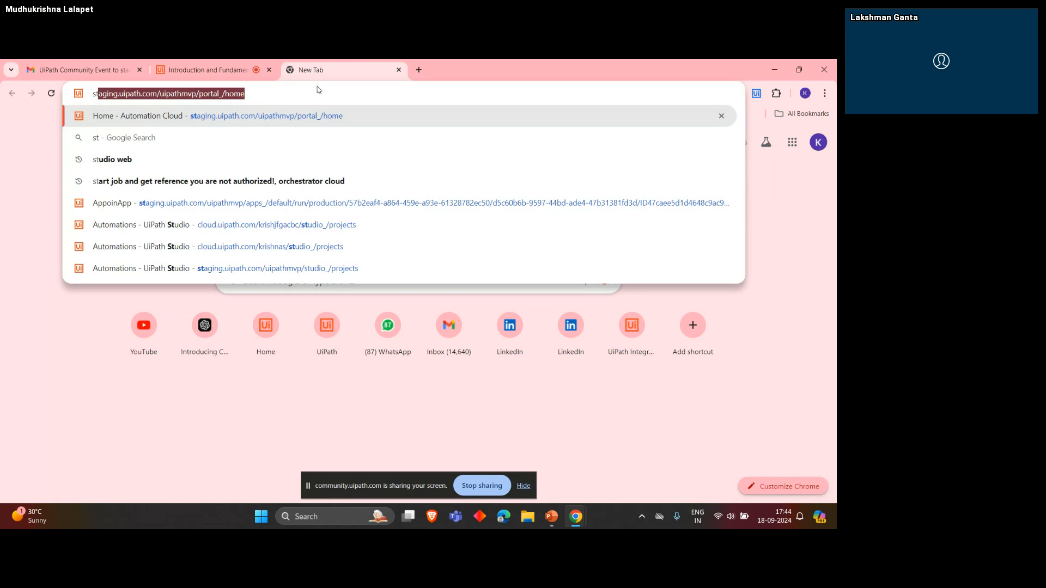
pyautogui.press('Return')
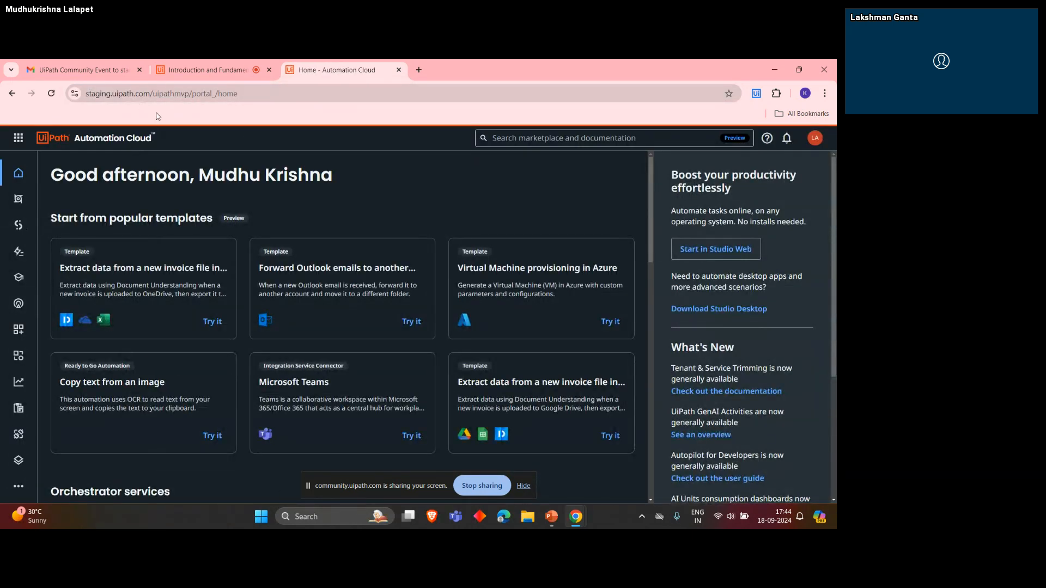
# - Open the Apps service and look over the list of additional services
pyautogui.click(20, 330)
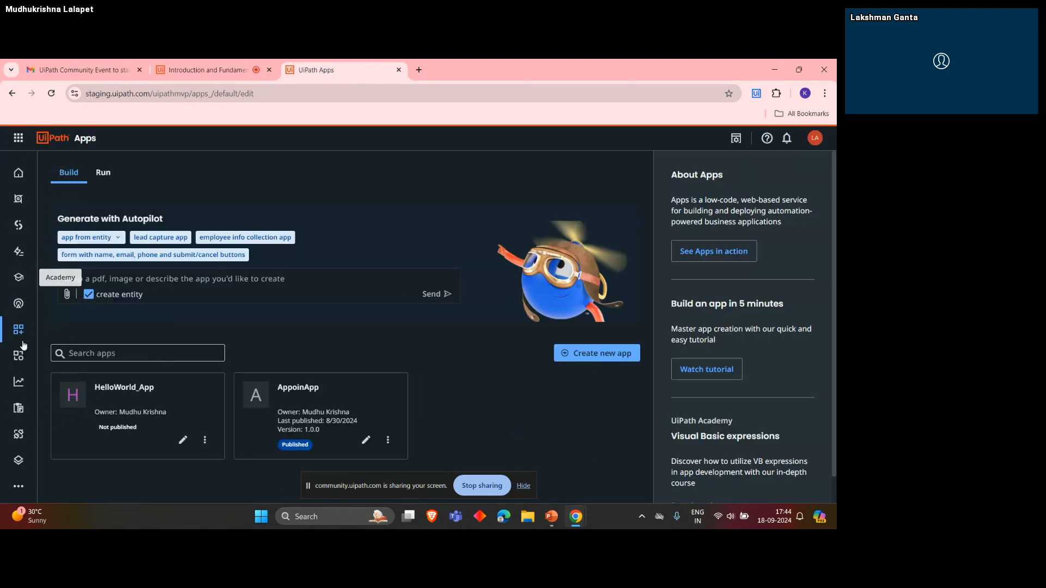
pyautogui.click(18, 489)
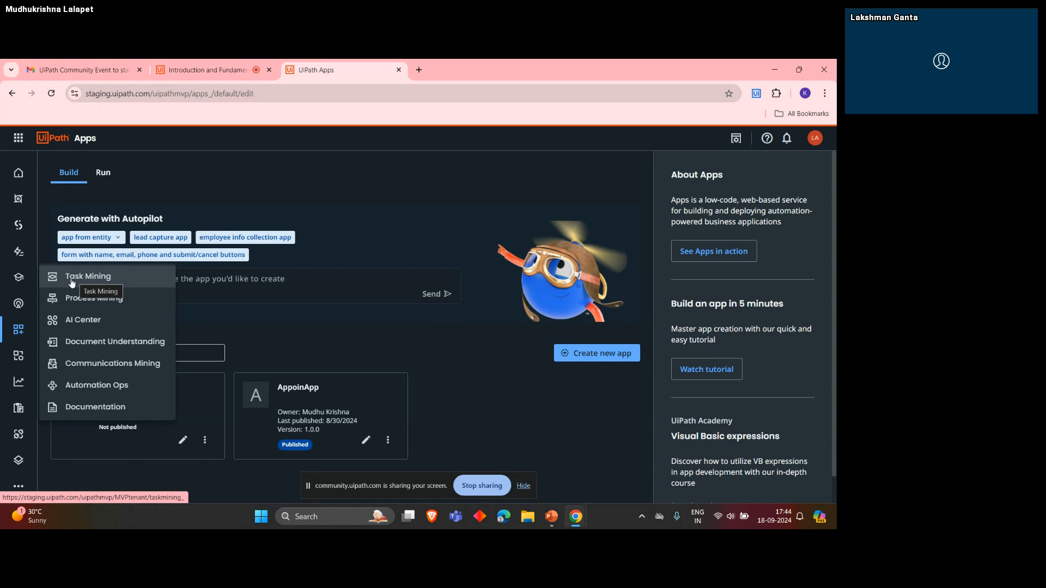
pyautogui.click(22, 484)
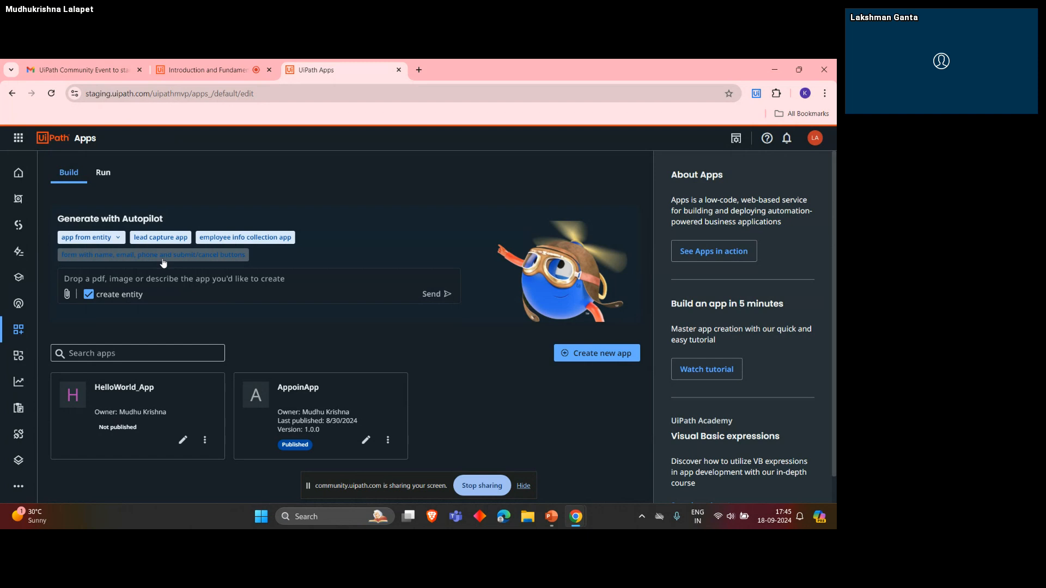
# - Compare the Build and Run views of the Apps service, ending on Build
pyautogui.click(100, 176)
pyautogui.click(70, 172)
pyautogui.click(103, 172)
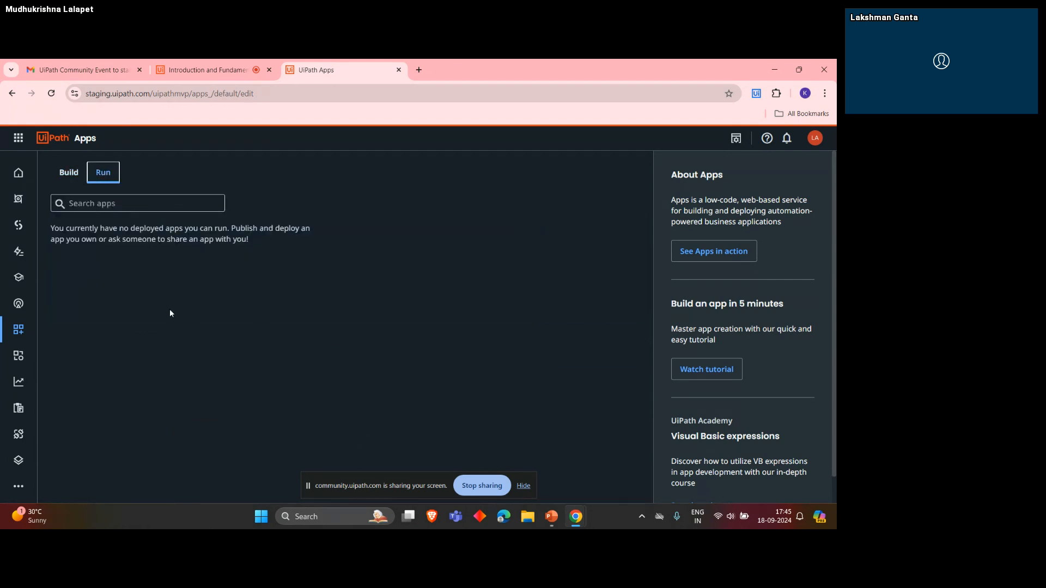
pyautogui.click(68, 172)
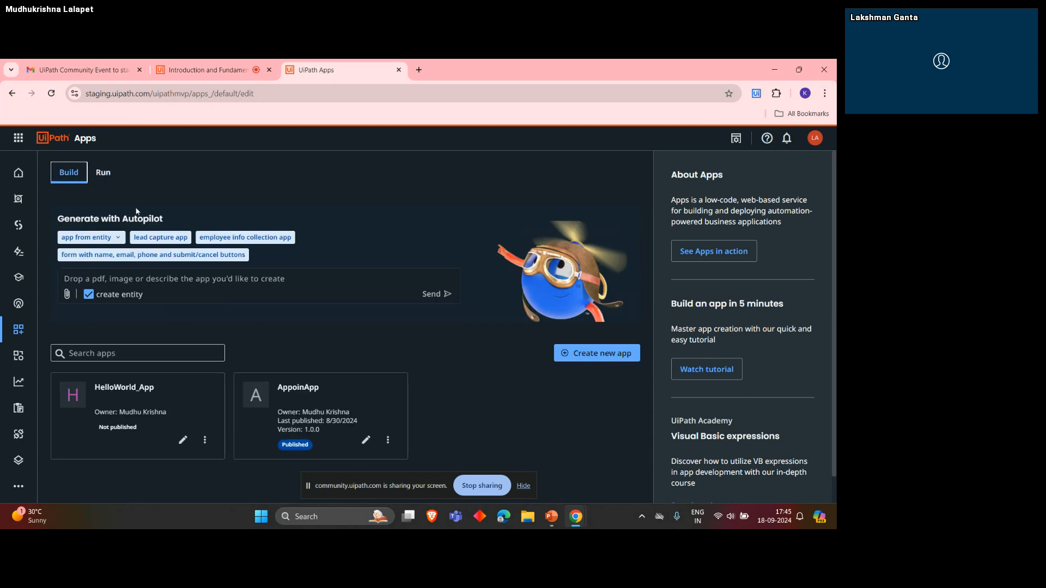
pyautogui.click(103, 172)
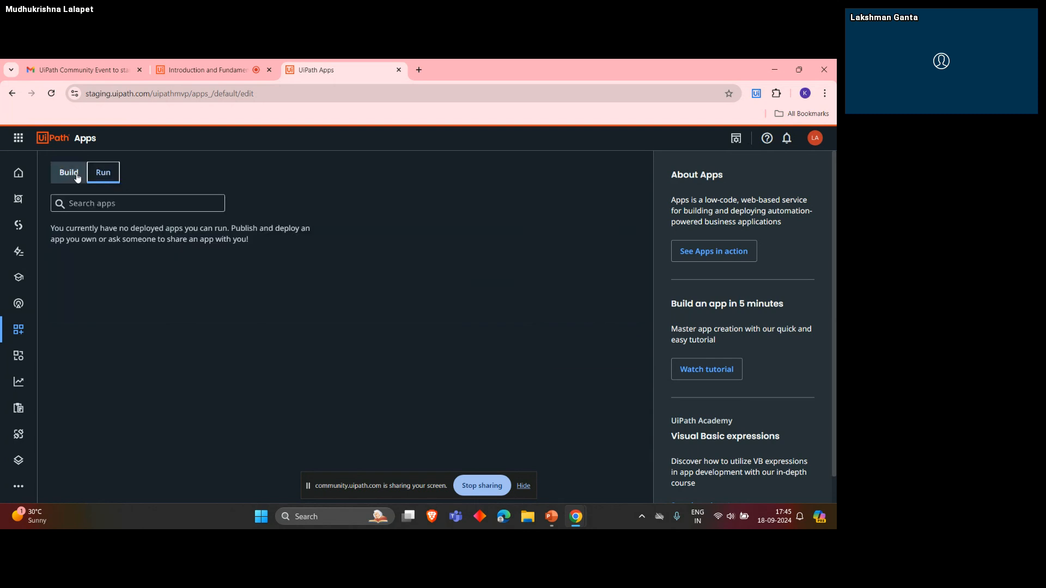
pyautogui.click(69, 172)
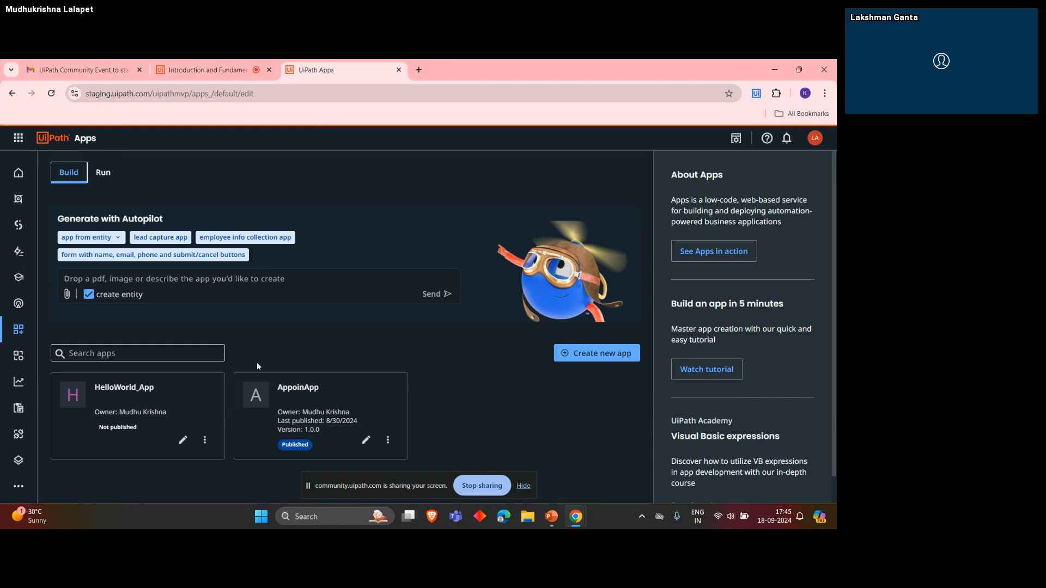
# - Create a new app named Sample, leaving it non-public
pyautogui.click(593, 353)
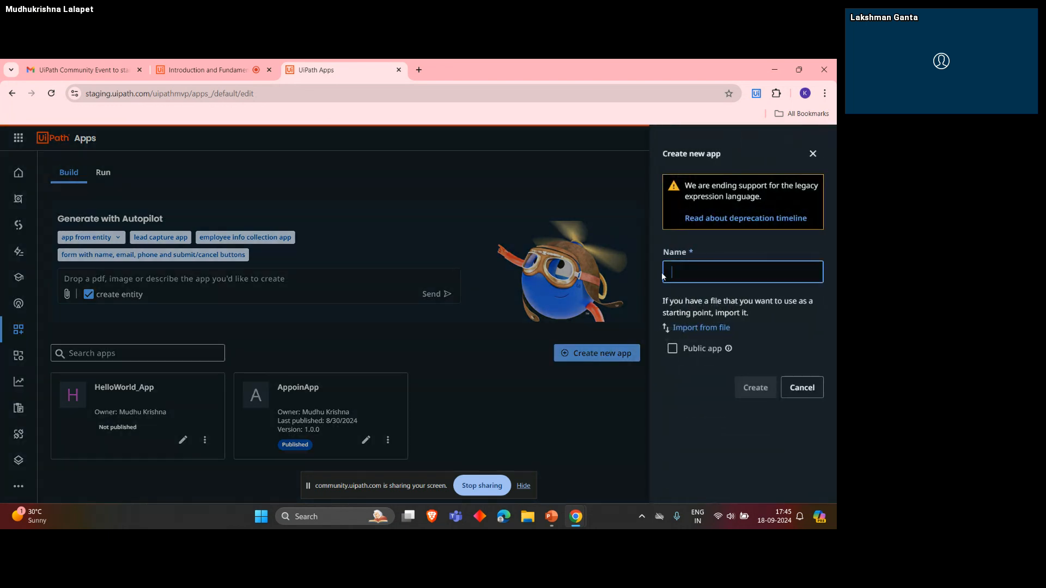
pyautogui.click(711, 267)
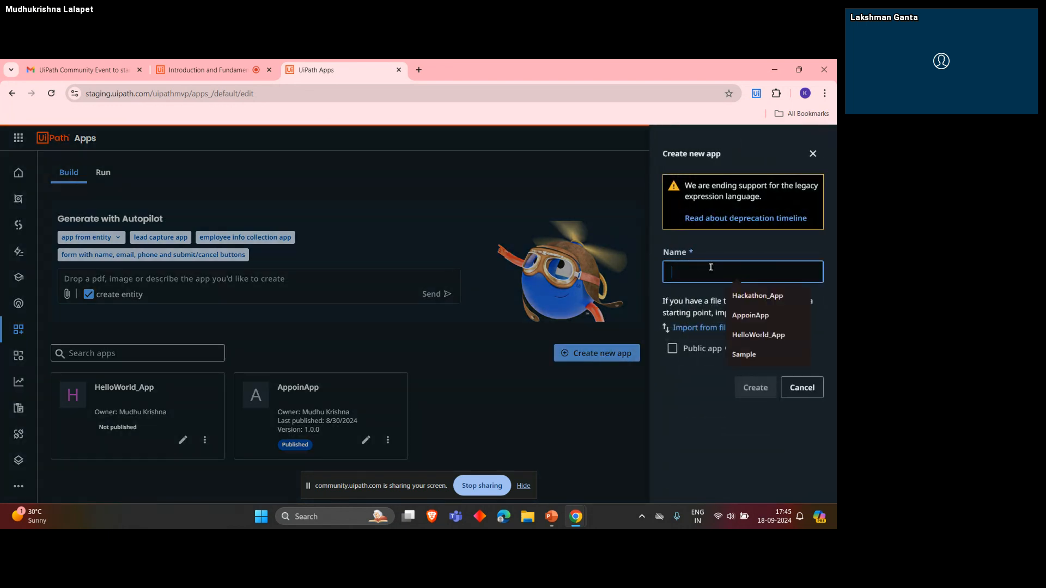
pyautogui.write('Sample')
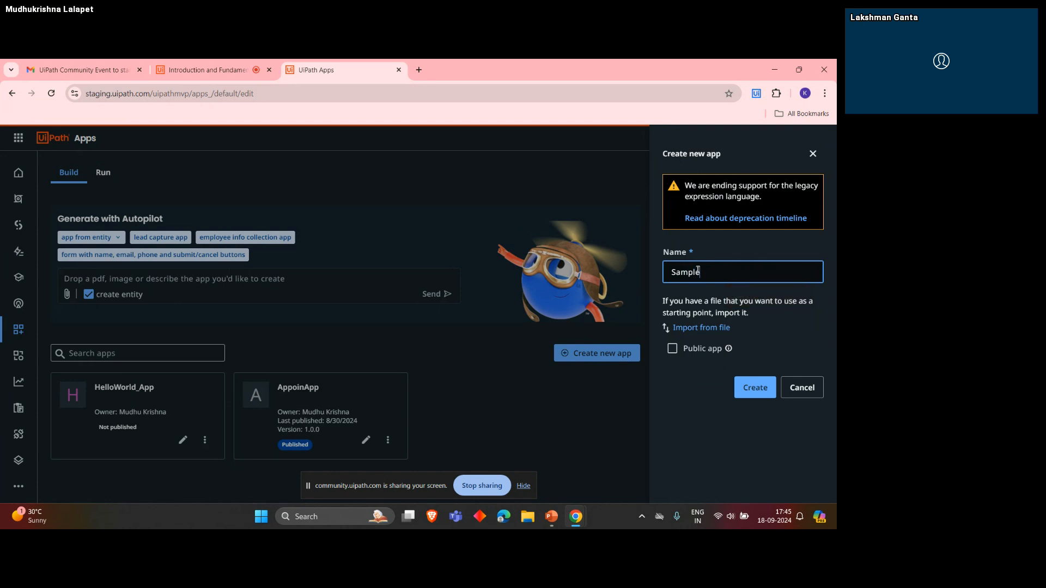
pyautogui.click(676, 433)
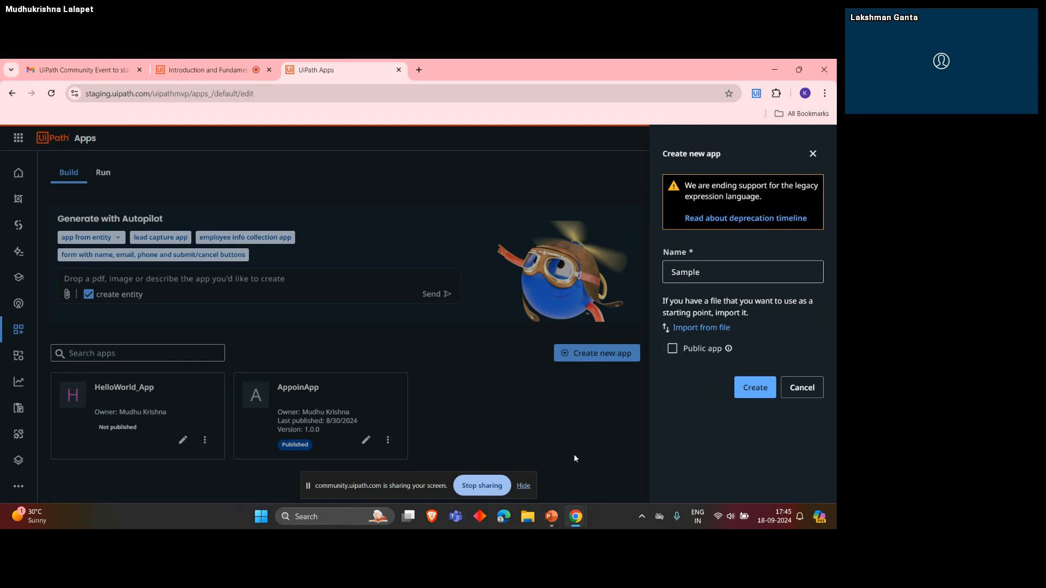
pyautogui.click(698, 267)
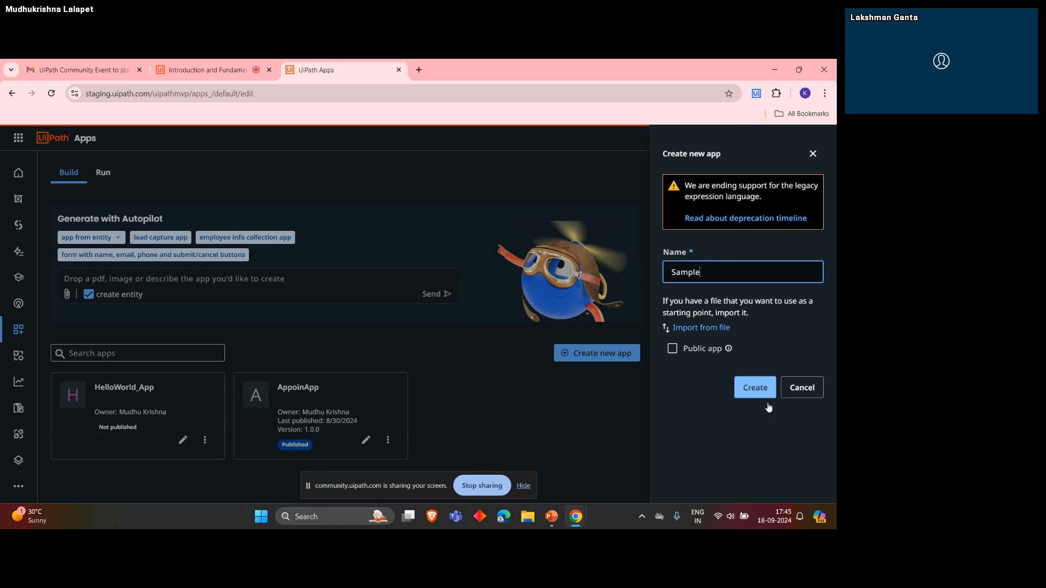
pyautogui.click(754, 388)
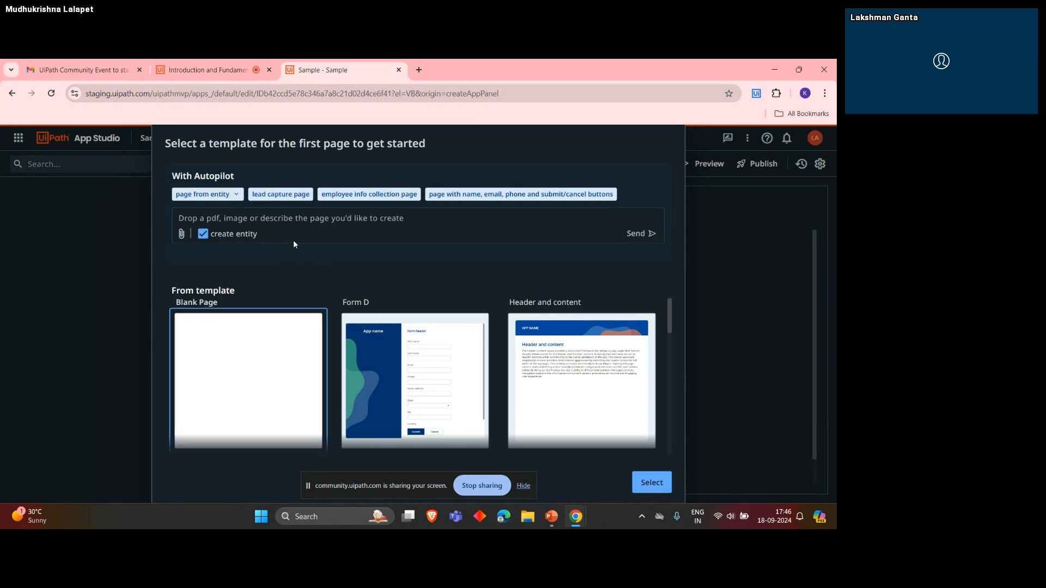
# - Examine the Autopilot prompt and the available page templates for the app's first page
pyautogui.scroll(-1, 292, 384)
pyautogui.scroll(1, 256, 384)
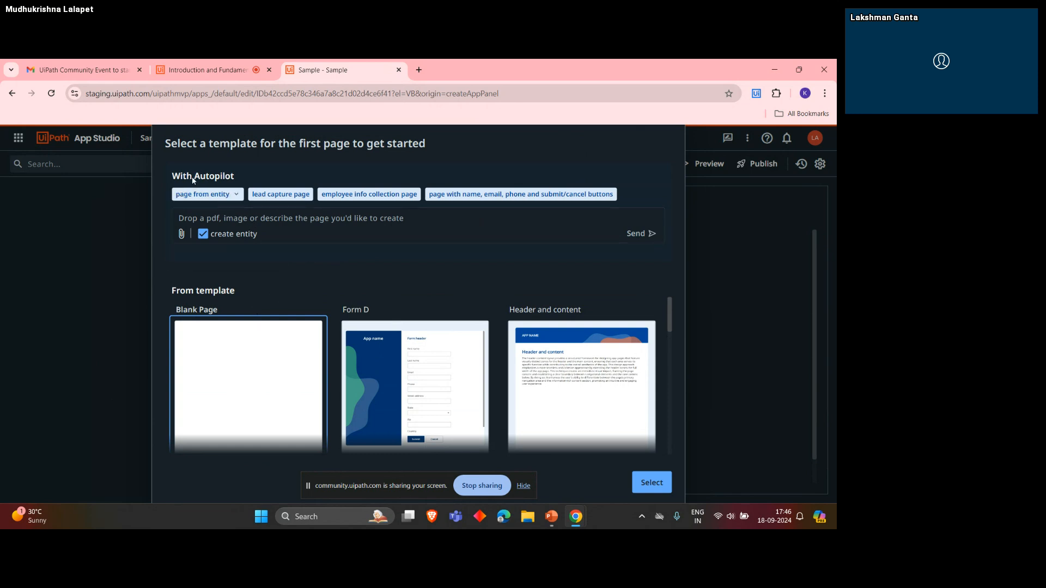
pyautogui.click(244, 217)
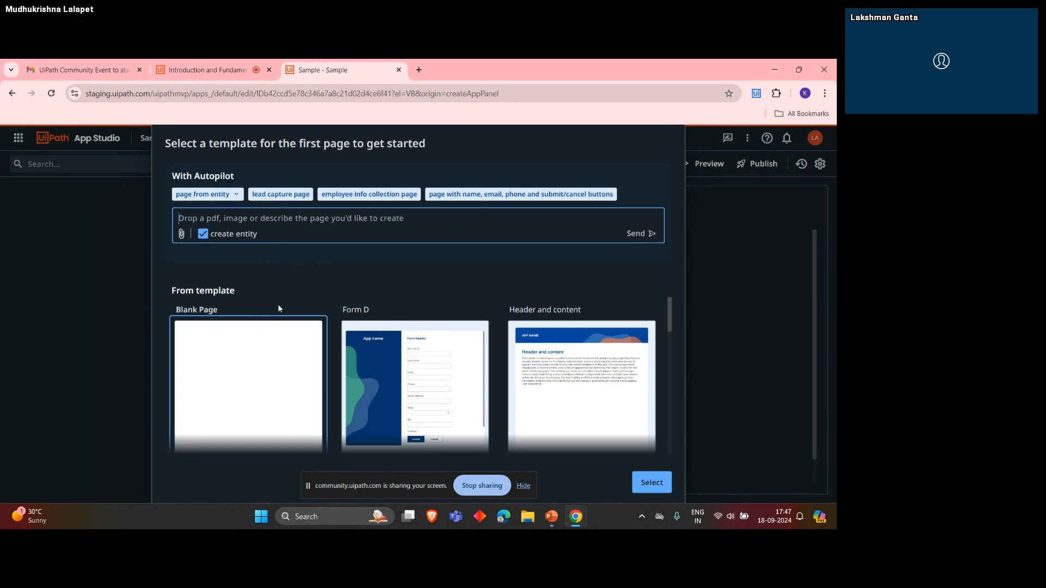
pyautogui.scroll(-2, 280, 344)
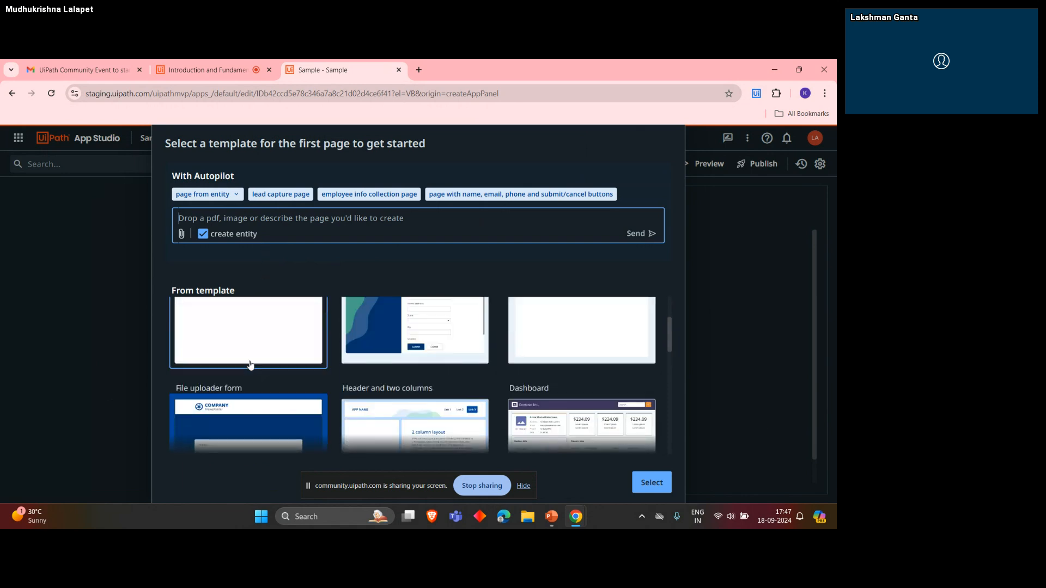
pyautogui.scroll(2, 248, 351)
pyautogui.click(247, 352)
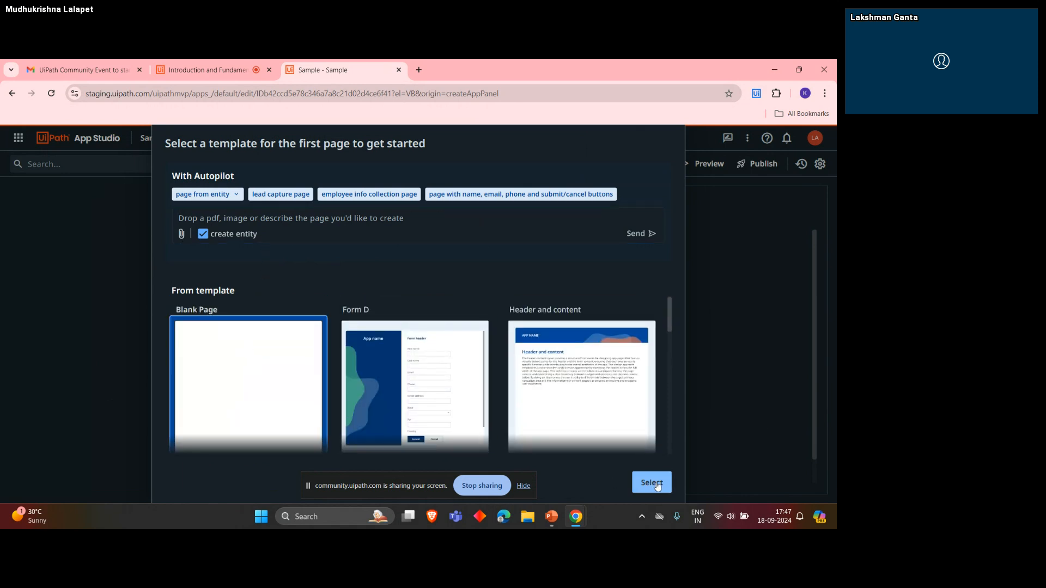
pyautogui.scroll(-2, 452, 403)
pyautogui.scroll(2, 439, 388)
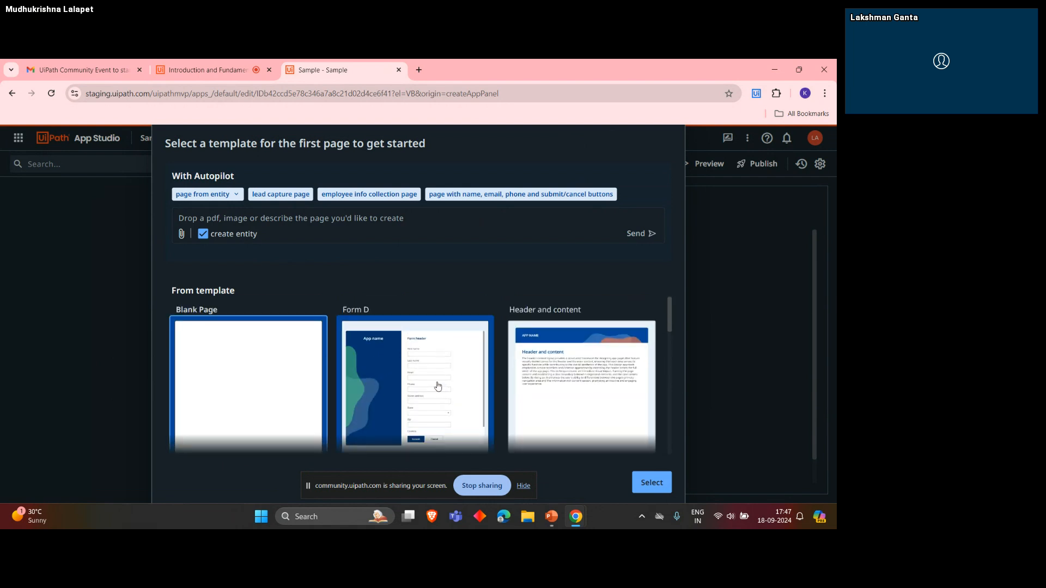
pyautogui.click(433, 341)
pyautogui.scroll(-2, 430, 335)
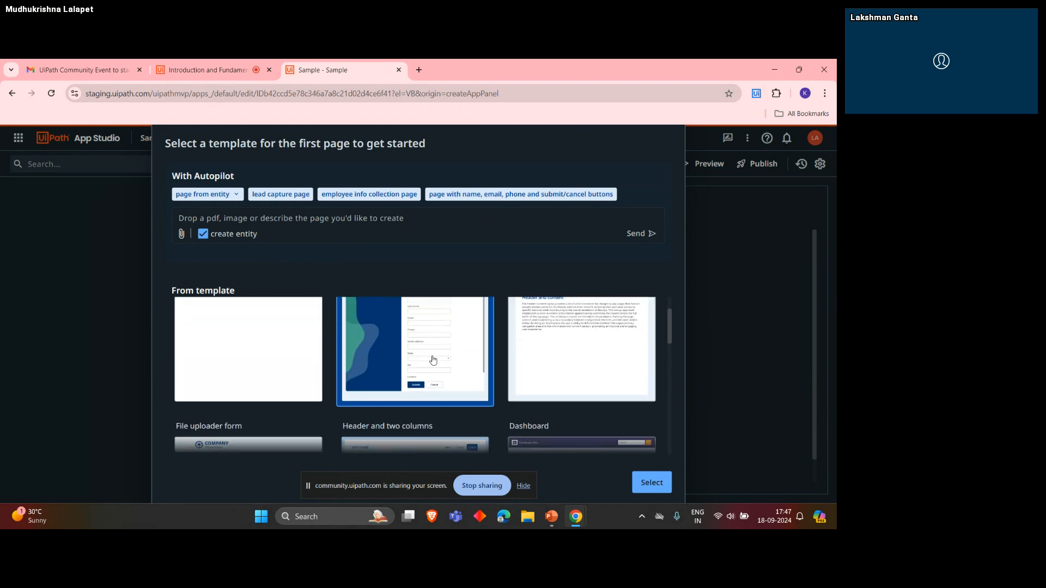
pyautogui.scroll(2, 420, 326)
pyautogui.scroll(-2, 423, 368)
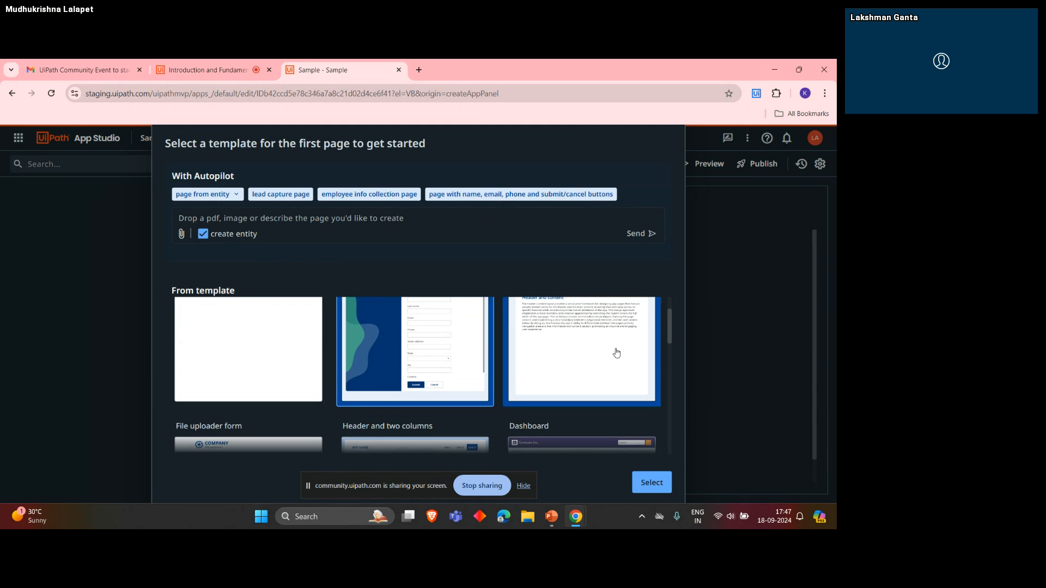
# - Start the app's first page from the Blank Page template
pyautogui.scroll(2, 417, 376)
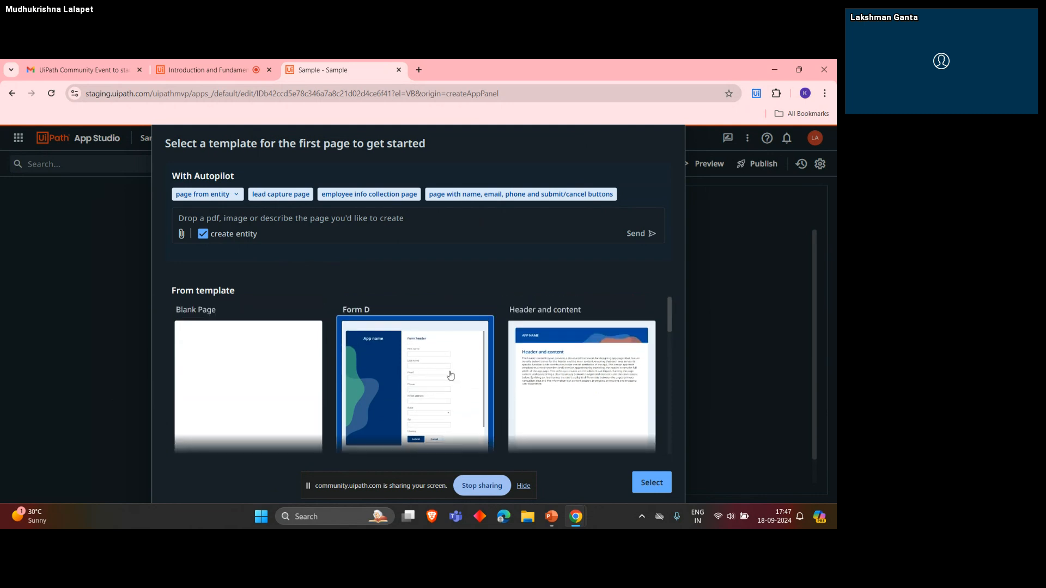
pyautogui.click(249, 345)
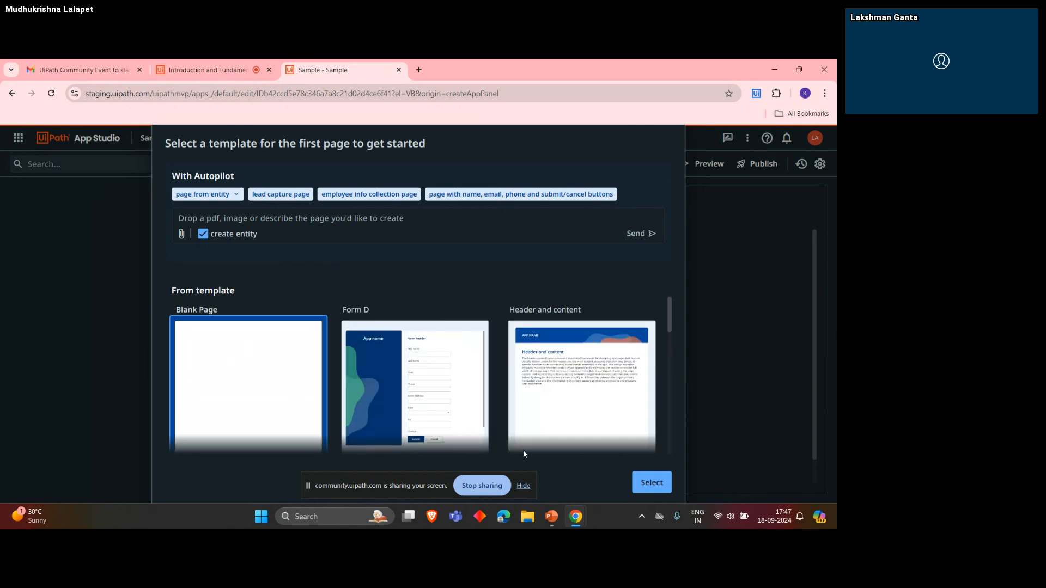
pyautogui.click(651, 483)
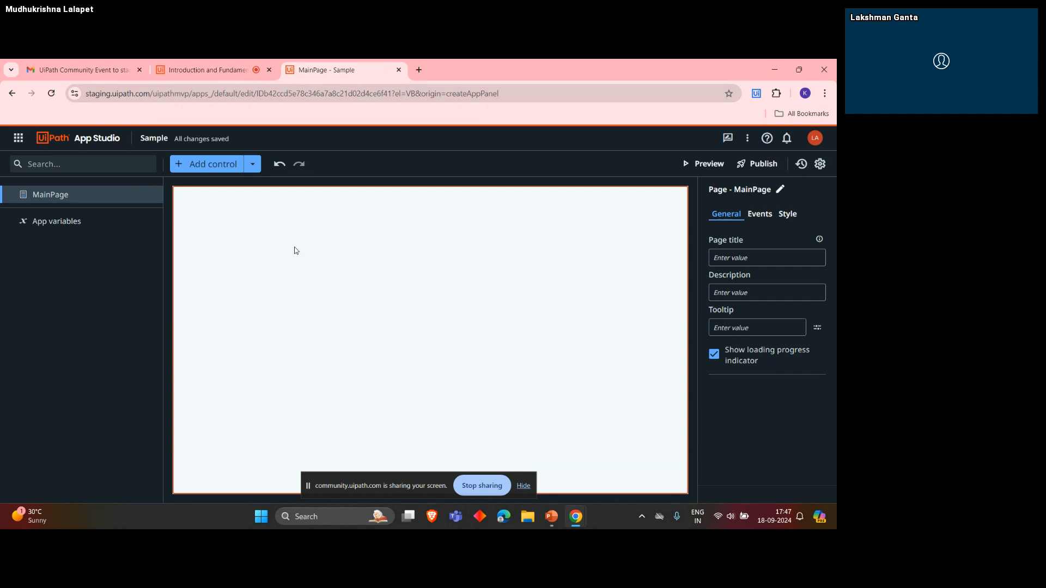
# - Examine the control categories that can be added to MainPage, including the Input controls
pyautogui.click(53, 166)
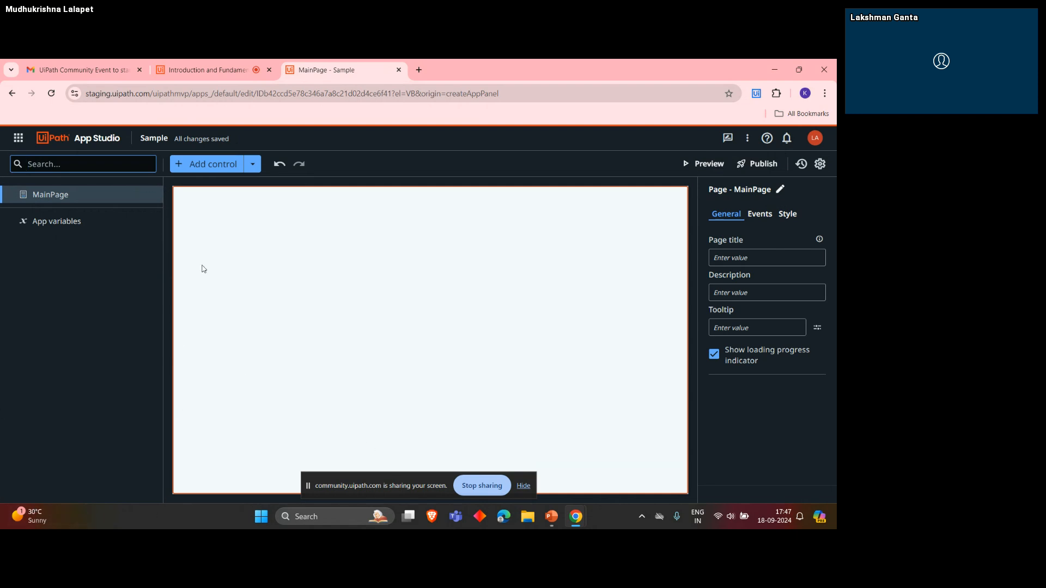
pyautogui.click(231, 169)
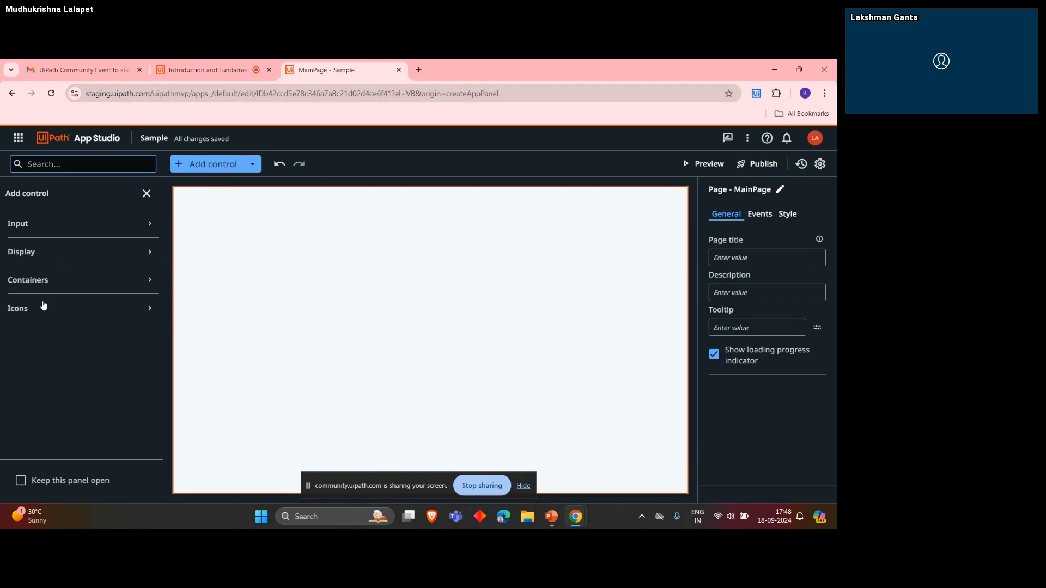
pyautogui.click(147, 229)
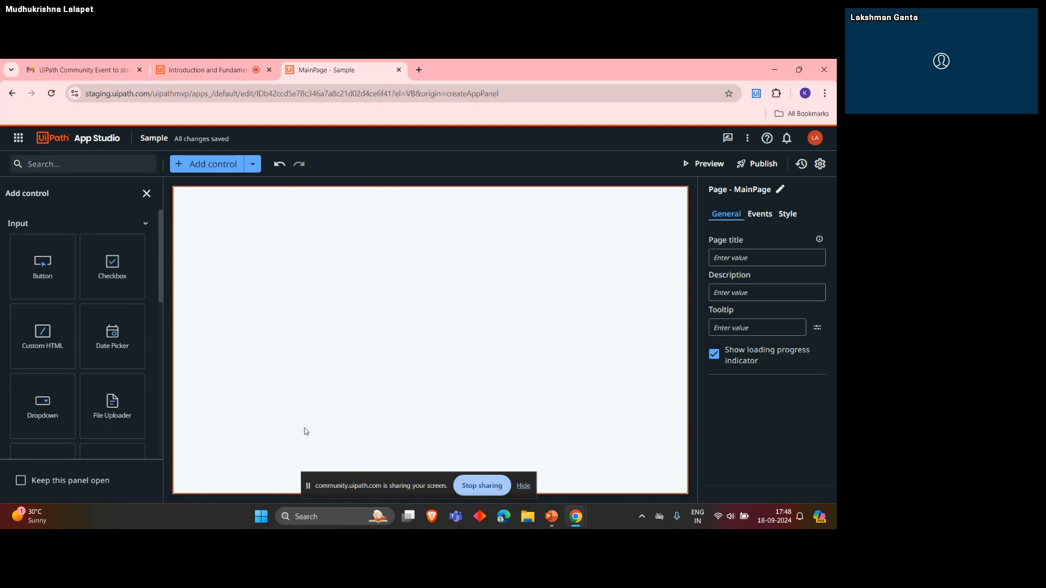
pyautogui.scroll(-2, 133, 334)
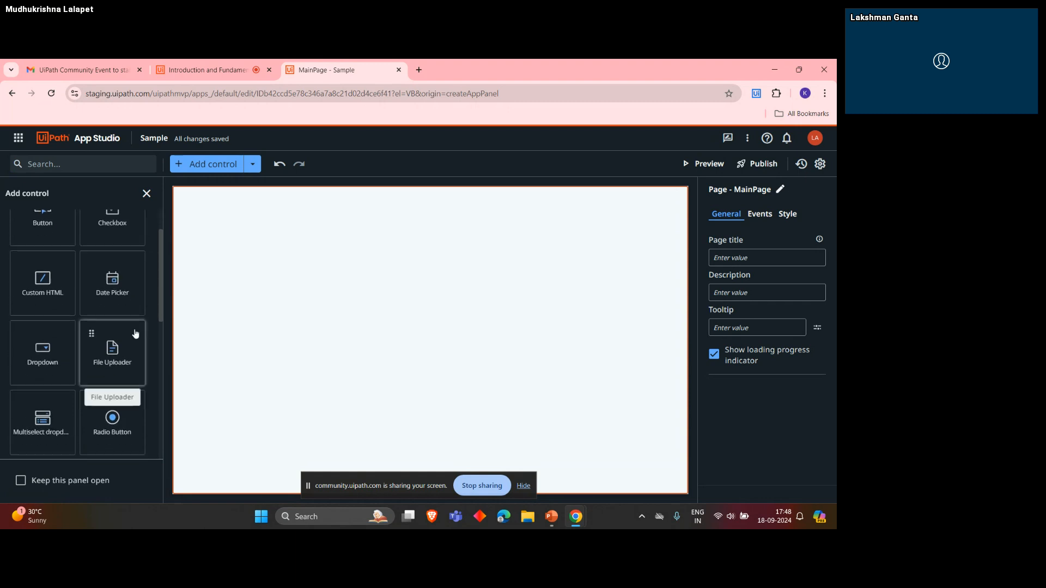
pyautogui.scroll(2, 140, 240)
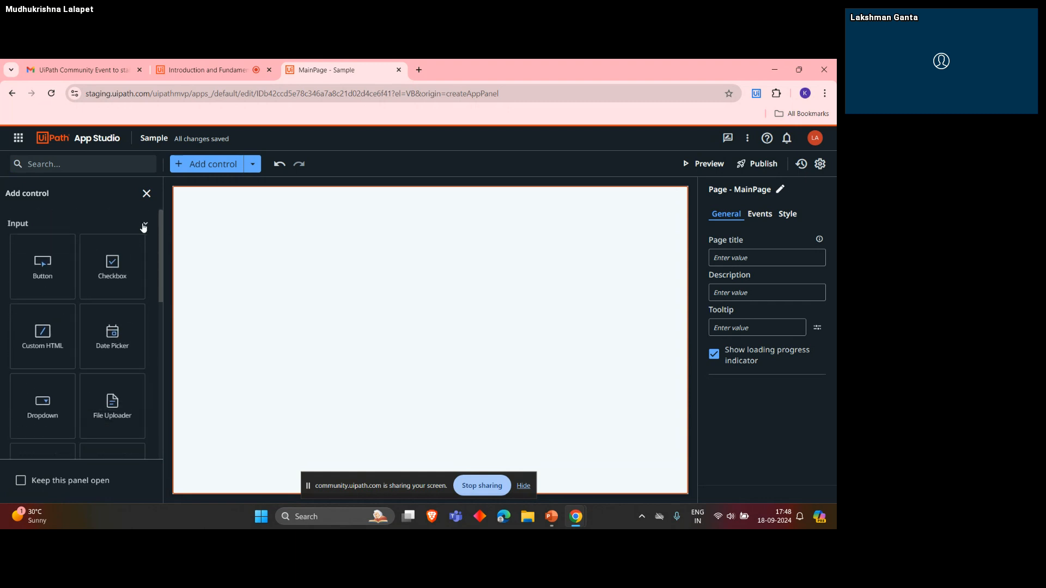
pyautogui.click(144, 226)
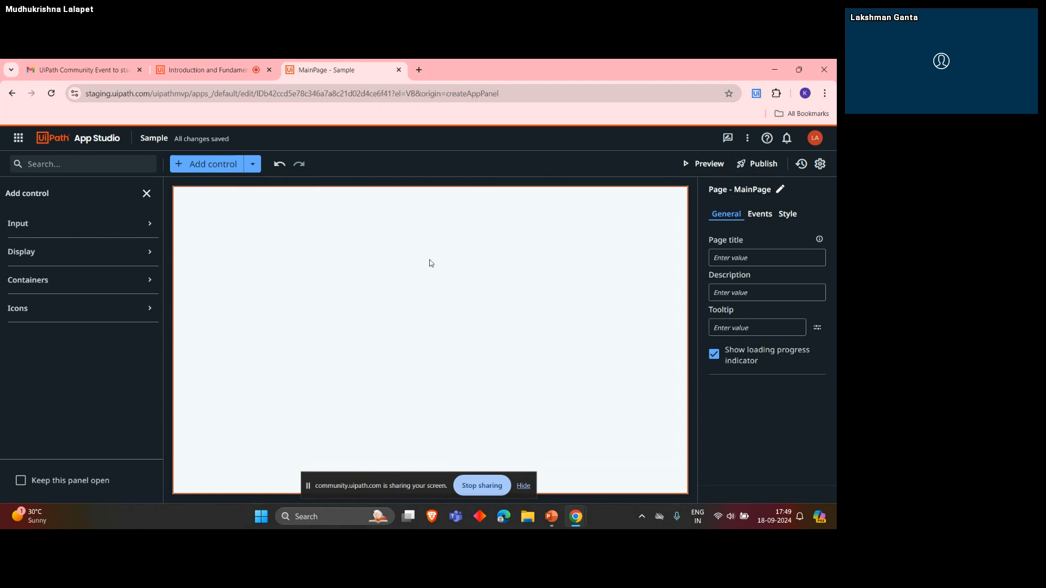
# - Open the Sample app's general settings and review the name, description, icon and owner options
pyautogui.click(821, 164)
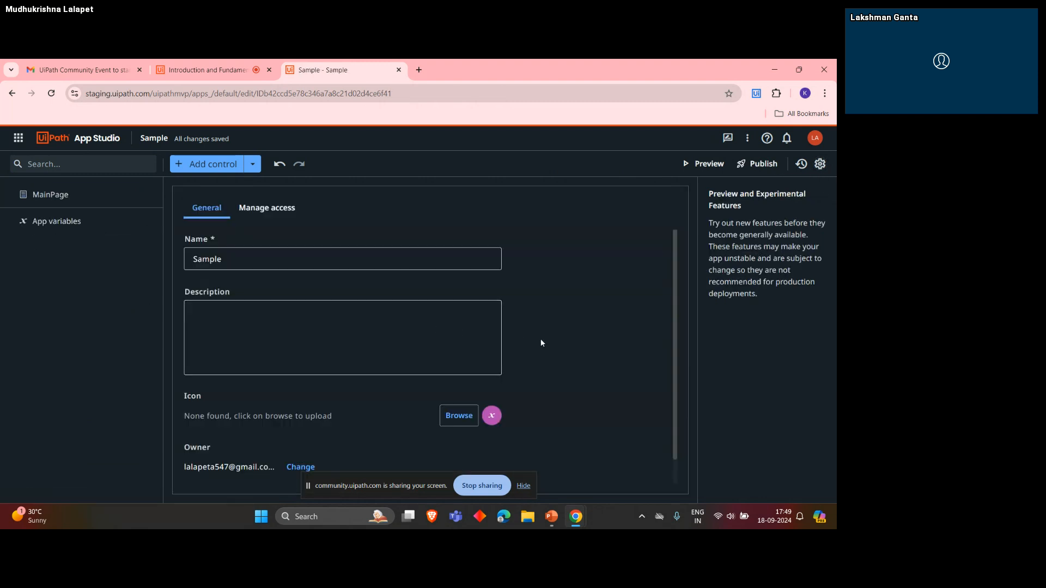
pyautogui.scroll(-1, 551, 354)
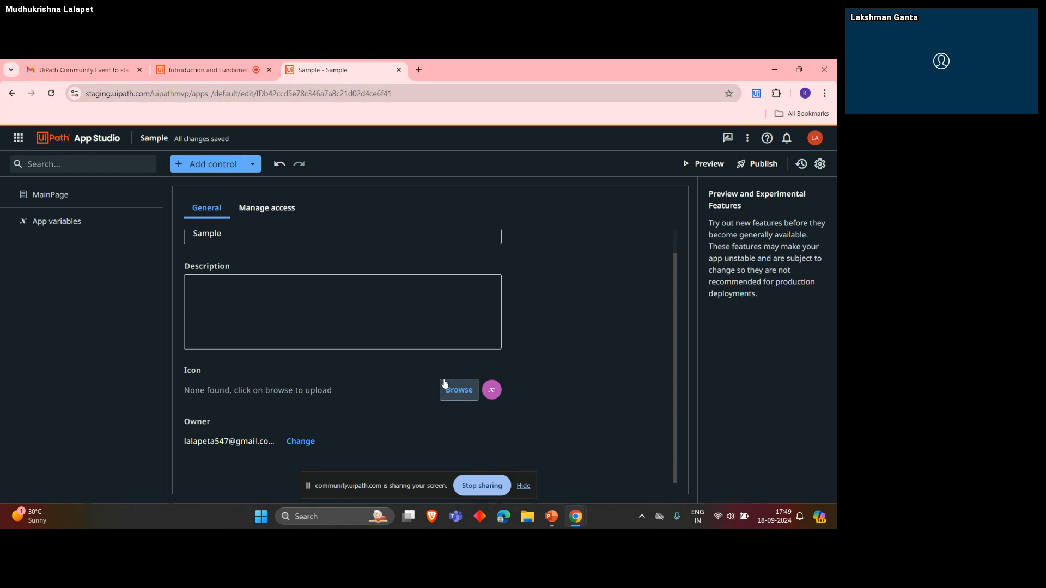
# - Open the Sample app's access management settings to review the public app and role assignment options
pyautogui.scroll(1, 354, 299)
pyautogui.click(281, 221)
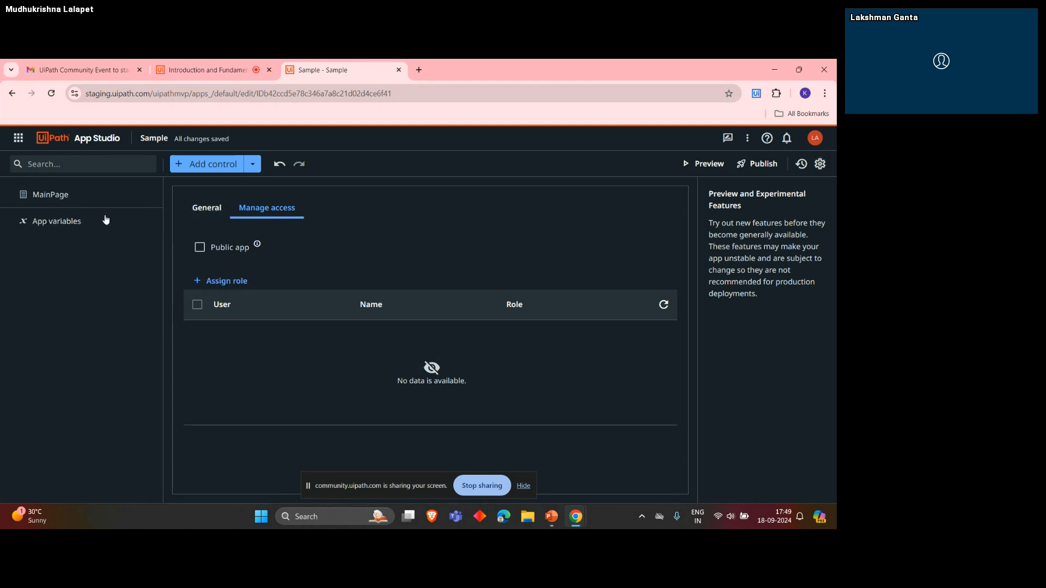
# - Add a Button input control to the blank MainPage
pyautogui.click(87, 195)
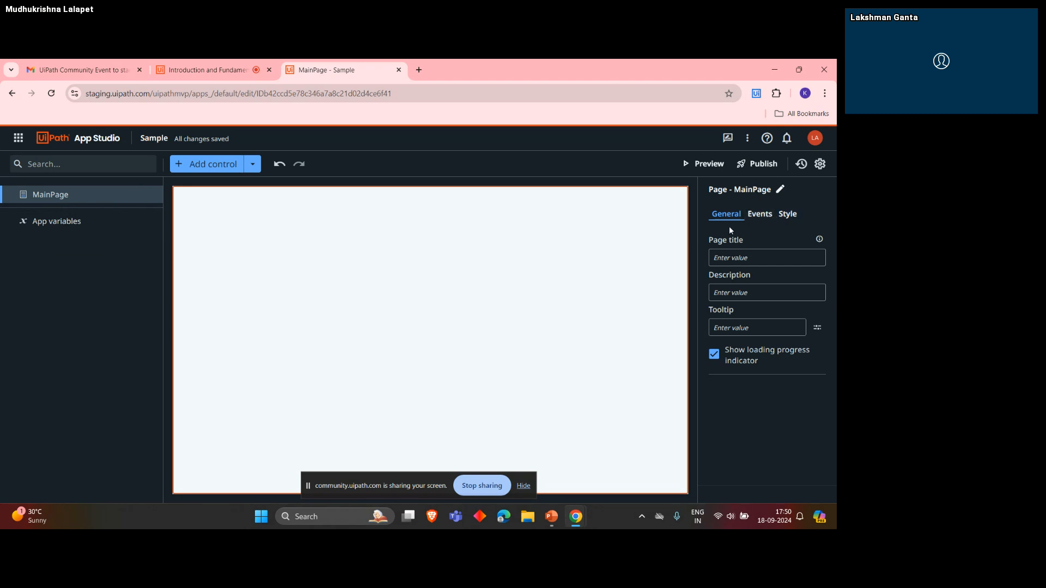
pyautogui.click(215, 164)
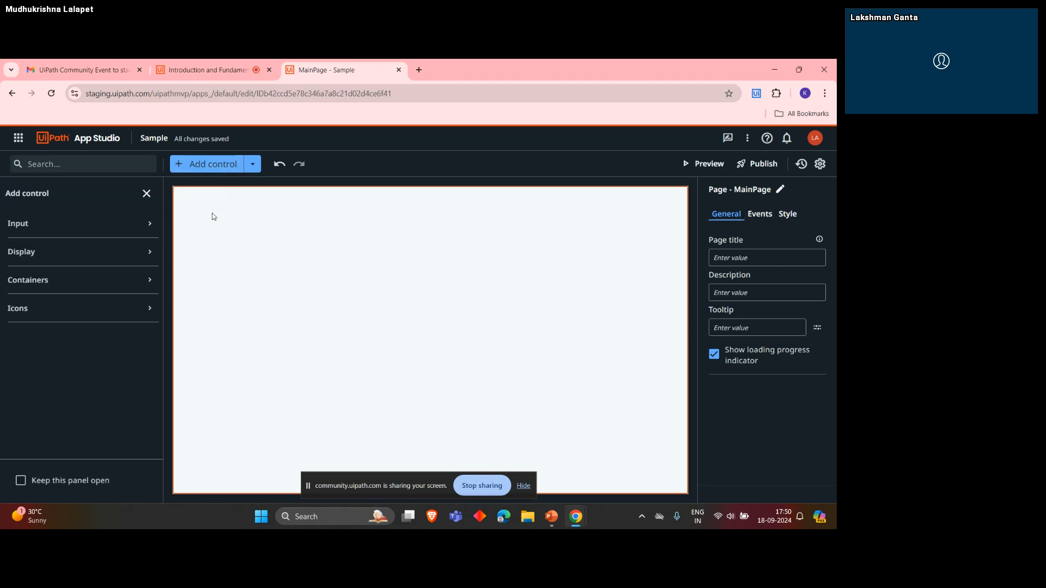
pyautogui.click(35, 225)
pyautogui.moveTo(48, 272); pyautogui.dragTo(322, 254)
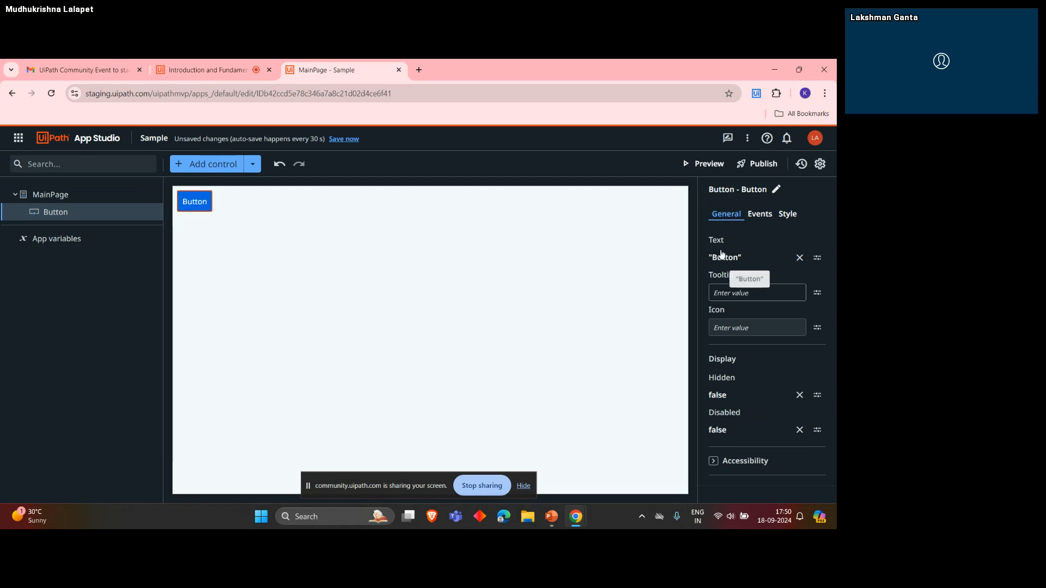
# - Set the button's text expression to "Submit" and save it
pyautogui.click(817, 258)
pyautogui.click(774, 277)
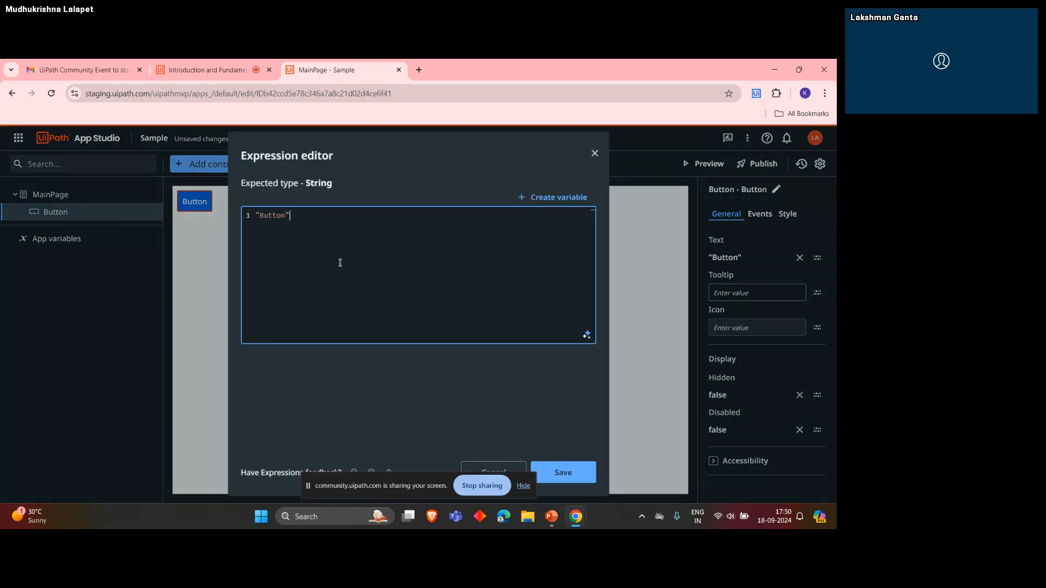
pyautogui.doubleClick(275, 216)
pyautogui.write('Submit')
pyautogui.click(567, 472)
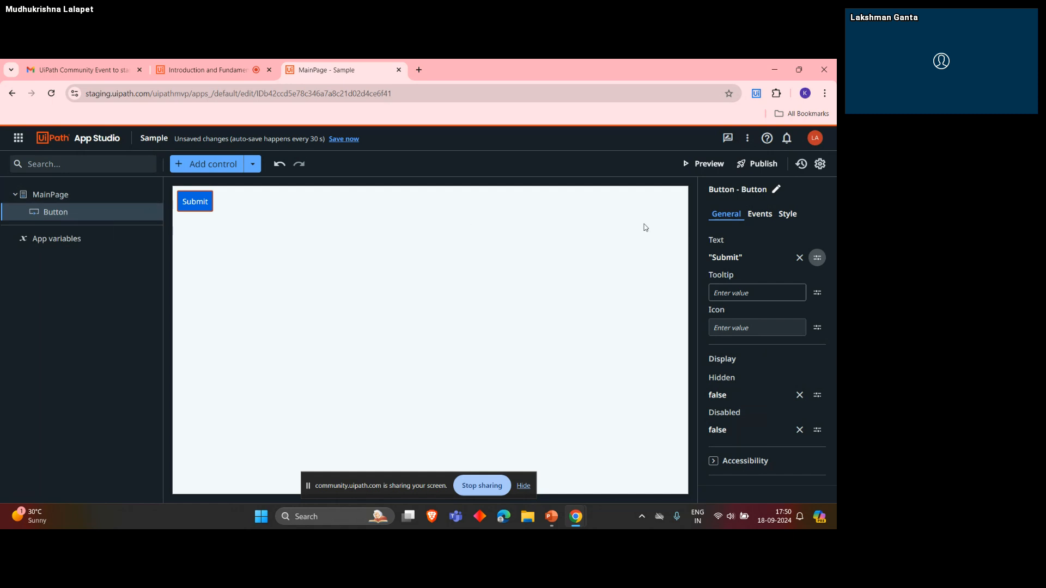
# - Delete the Submit button from MainPage
pyautogui.click(149, 212)
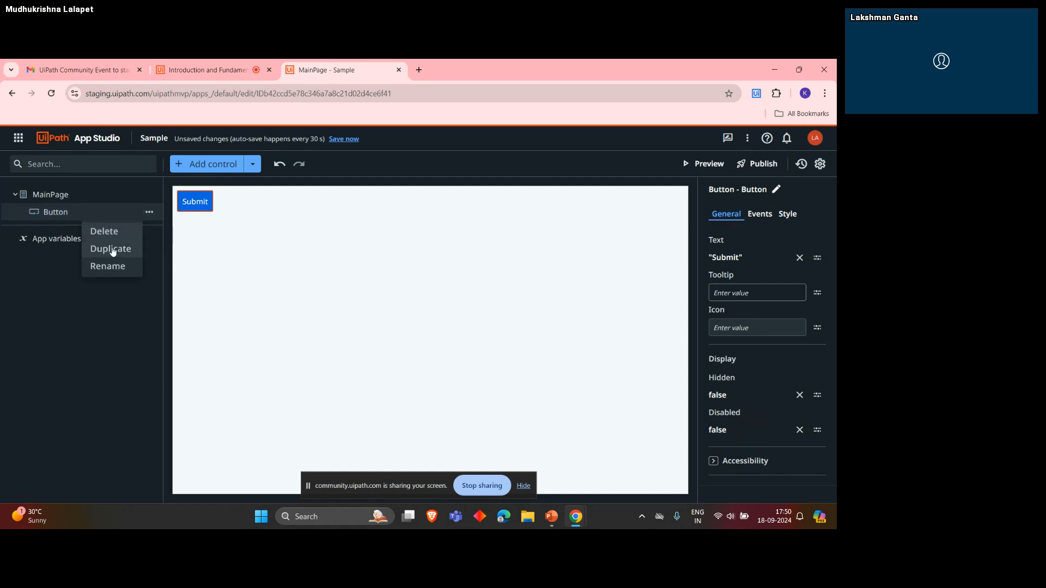
pyautogui.click(105, 231)
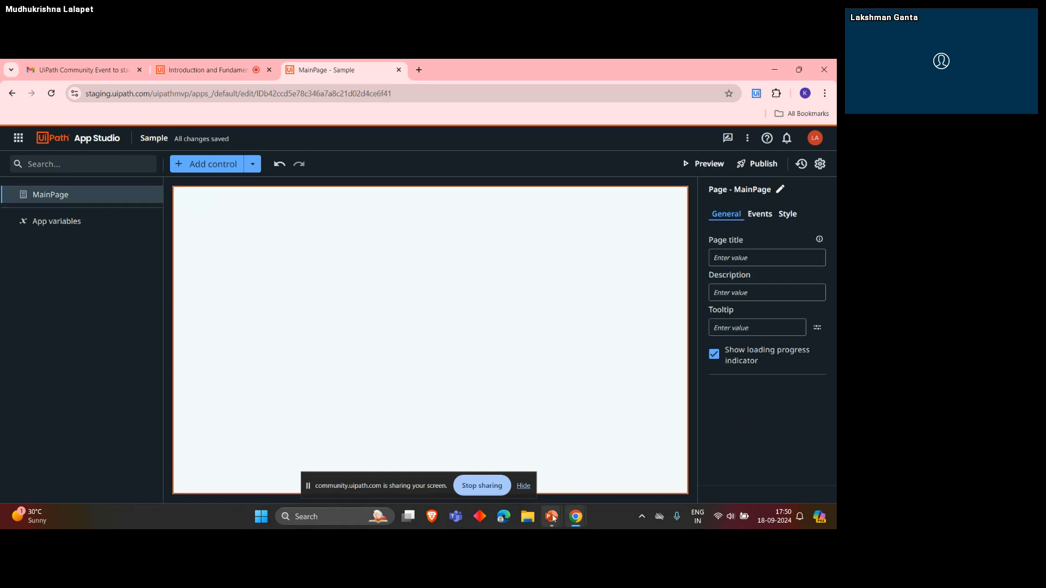
# - Switch to the PowerPoint slide show and advance to the Basics of App Development slide
pyautogui.moveTo(553, 519)
pyautogui.click(635, 455)
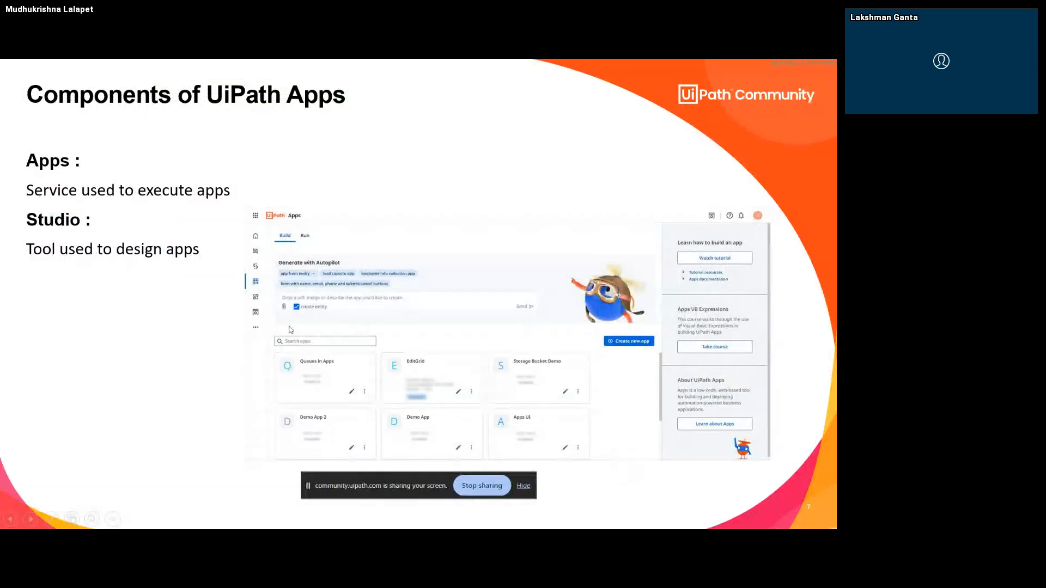
pyautogui.click(289, 326)
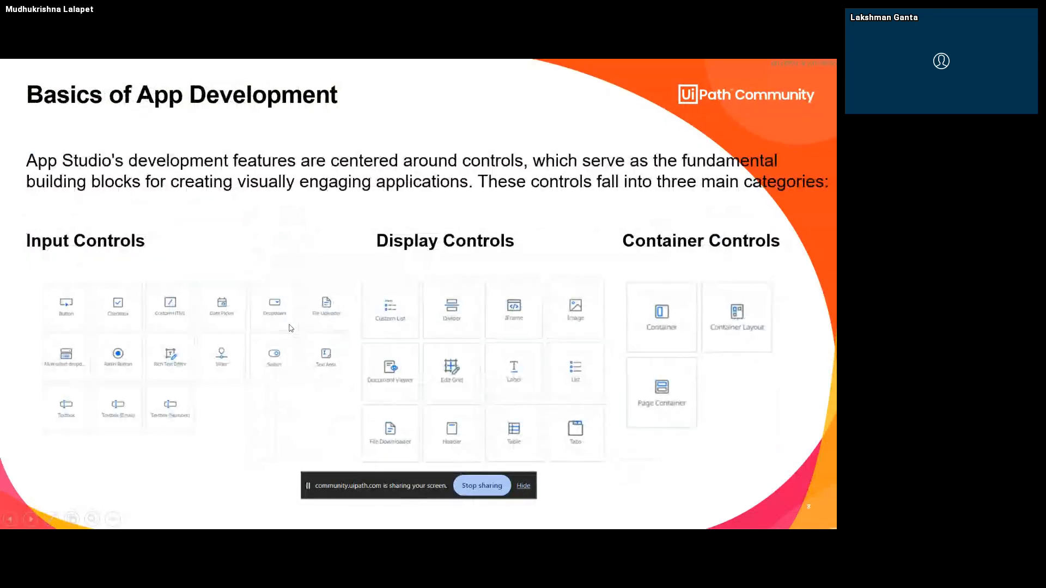
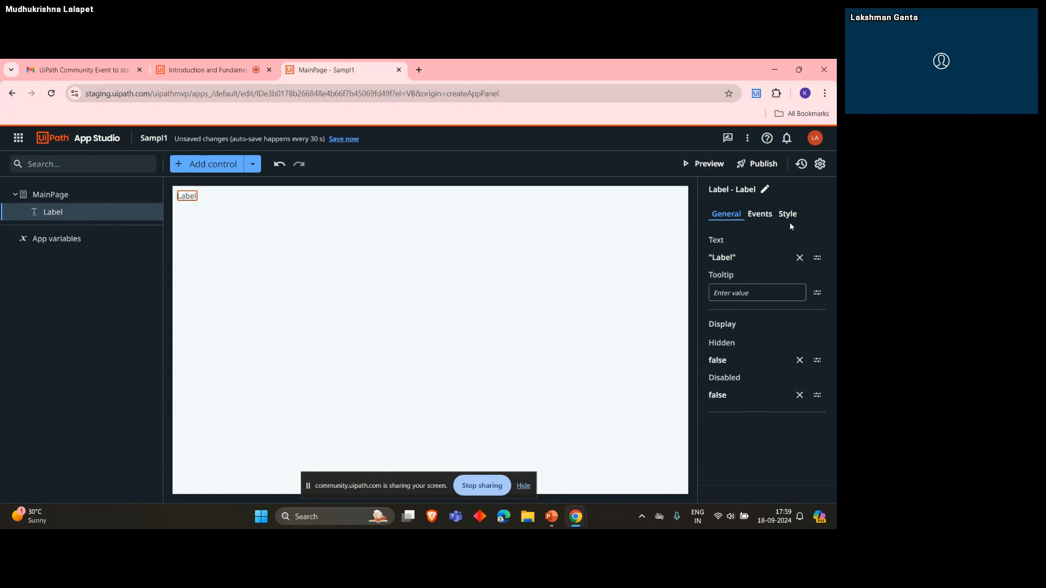
# - Set the label's text expression to "Hello World App", save it, and show the label's event settings
pyautogui.click(818, 259)
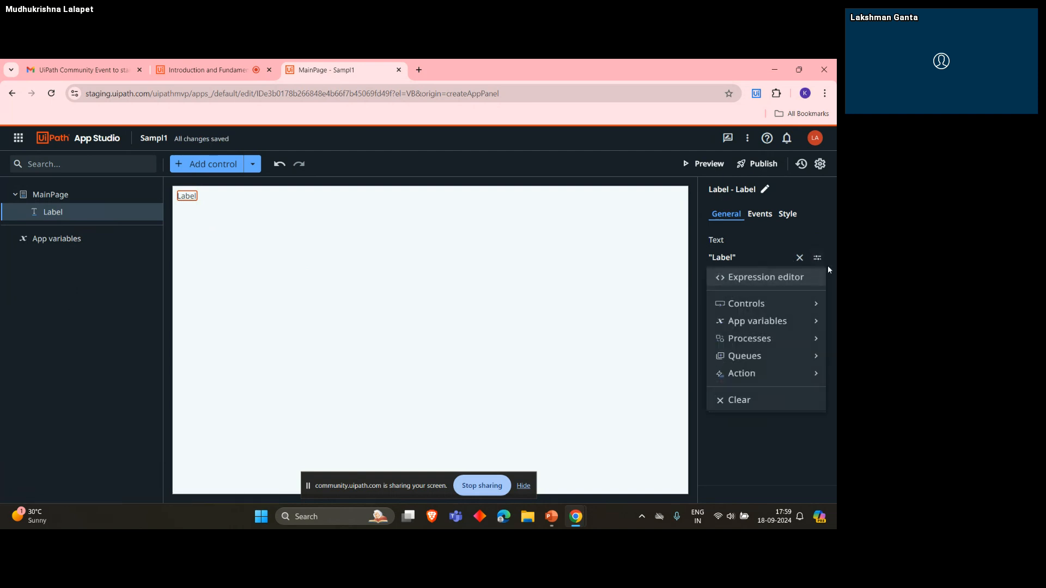
pyautogui.click(751, 279)
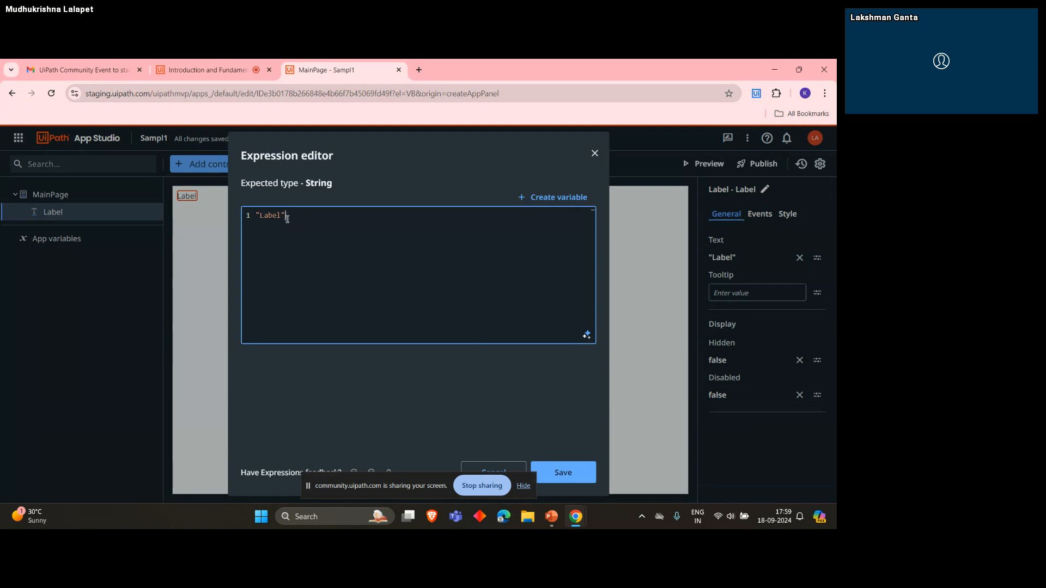
pyautogui.doubleClick(280, 216)
pyautogui.write('Hello World App')
pyautogui.click(561, 472)
pyautogui.click(252, 203)
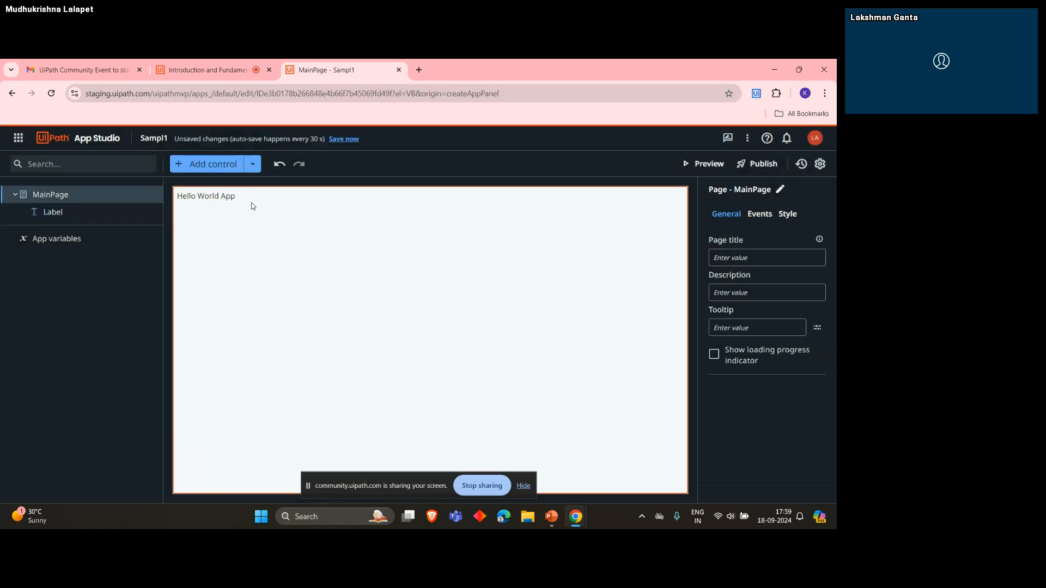
pyautogui.click(214, 197)
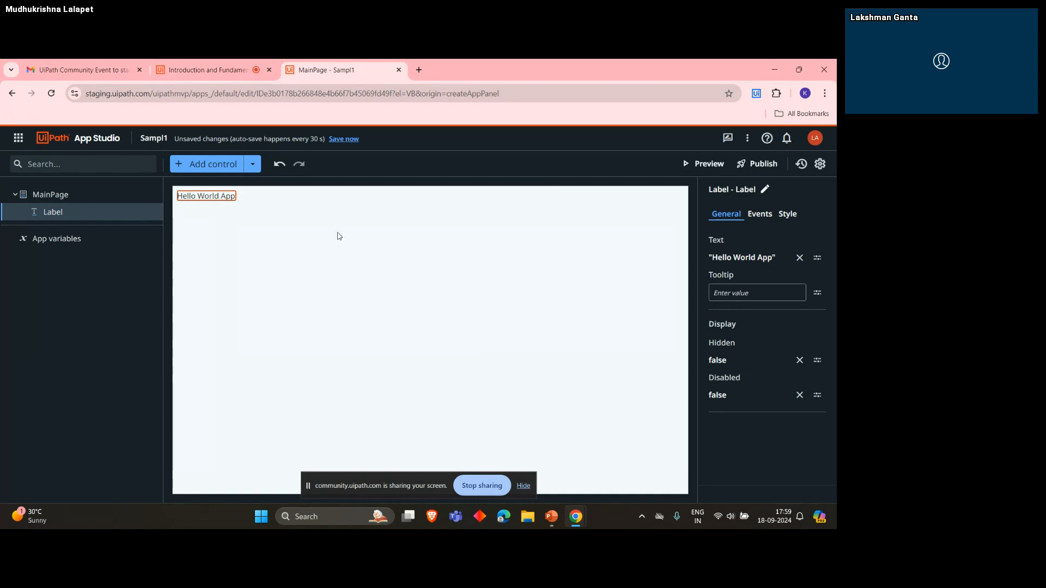
pyautogui.click(763, 218)
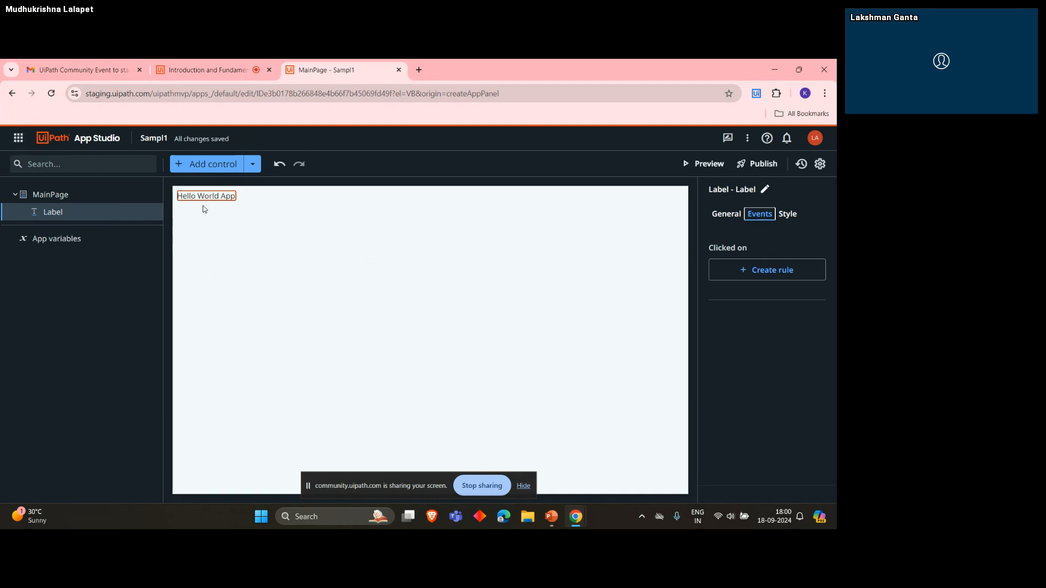
# - Switch to UiPath Data Service and show the list of all entities
pyautogui.click(18, 138)
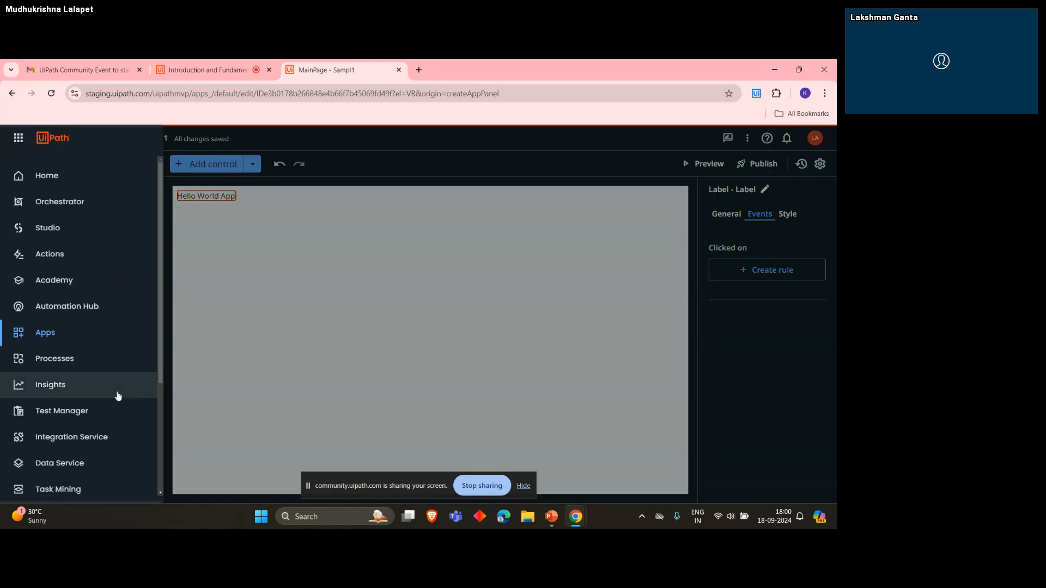
pyautogui.scroll(-2, 109, 403)
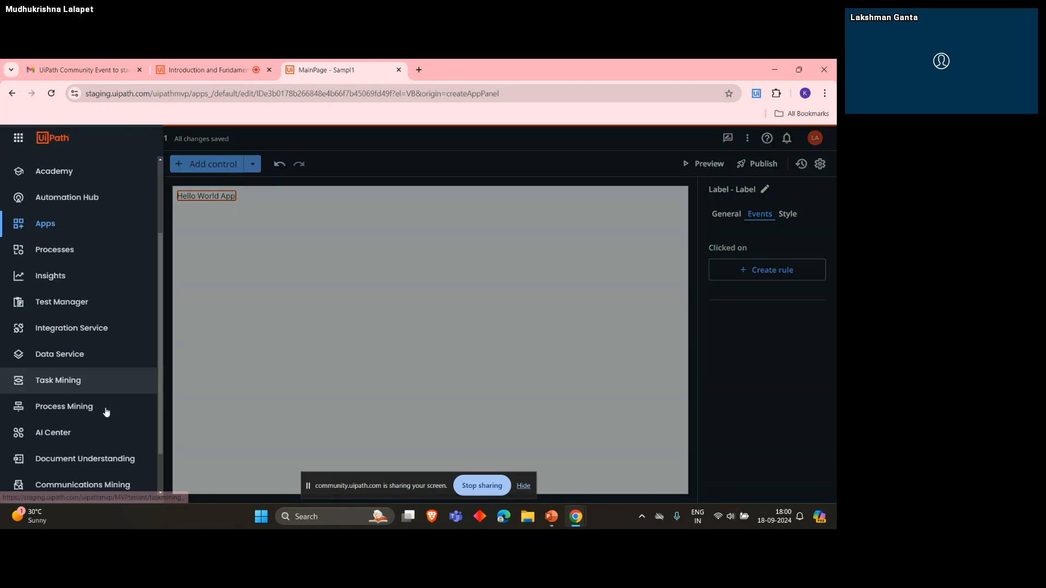
pyautogui.click(70, 355)
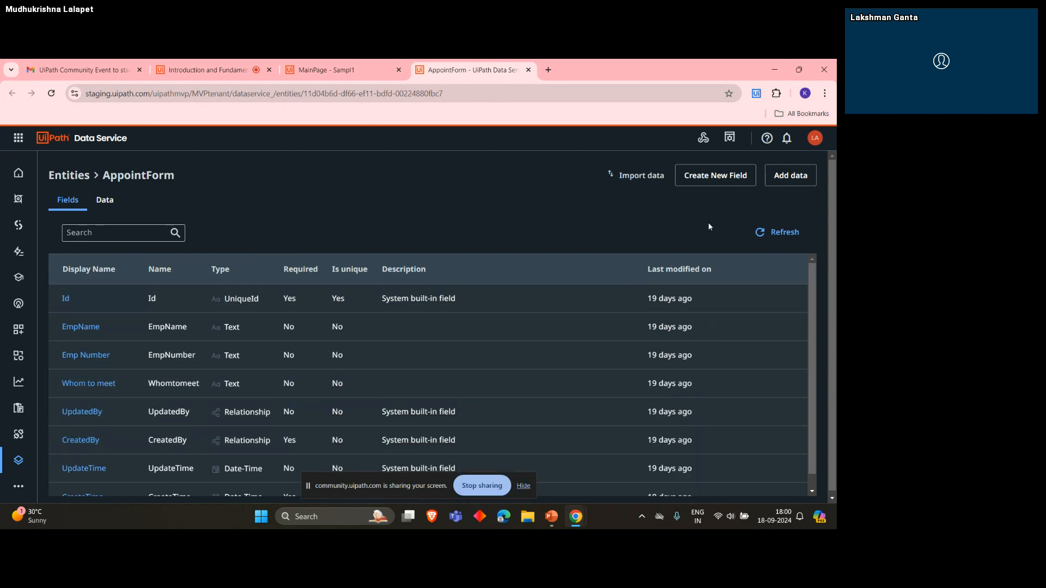
pyautogui.click(69, 176)
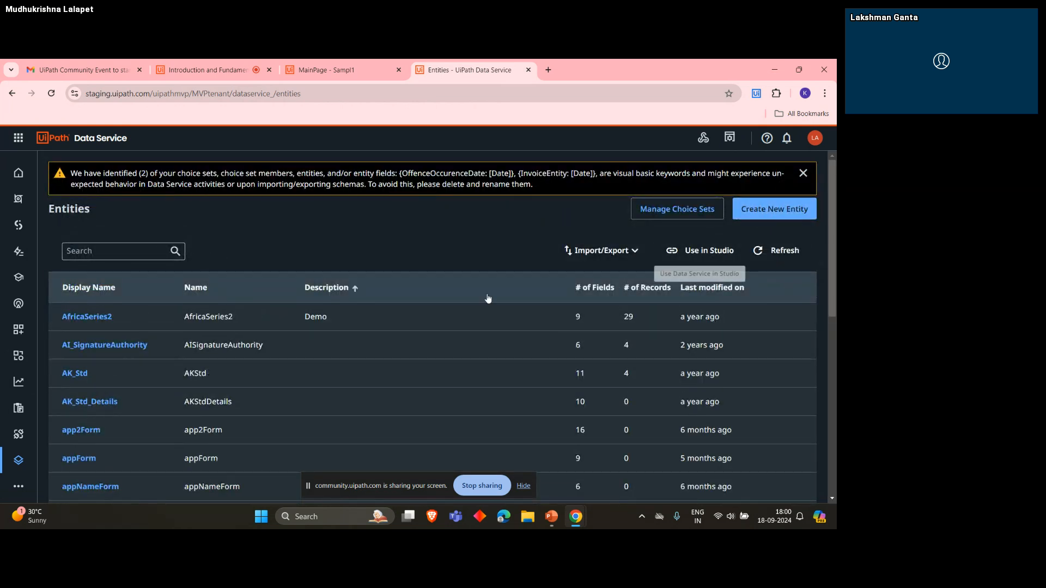
# - Search the entities for "appoin" and open the AppointForm entity
pyautogui.click(84, 249)
pyautogui.write('appon')
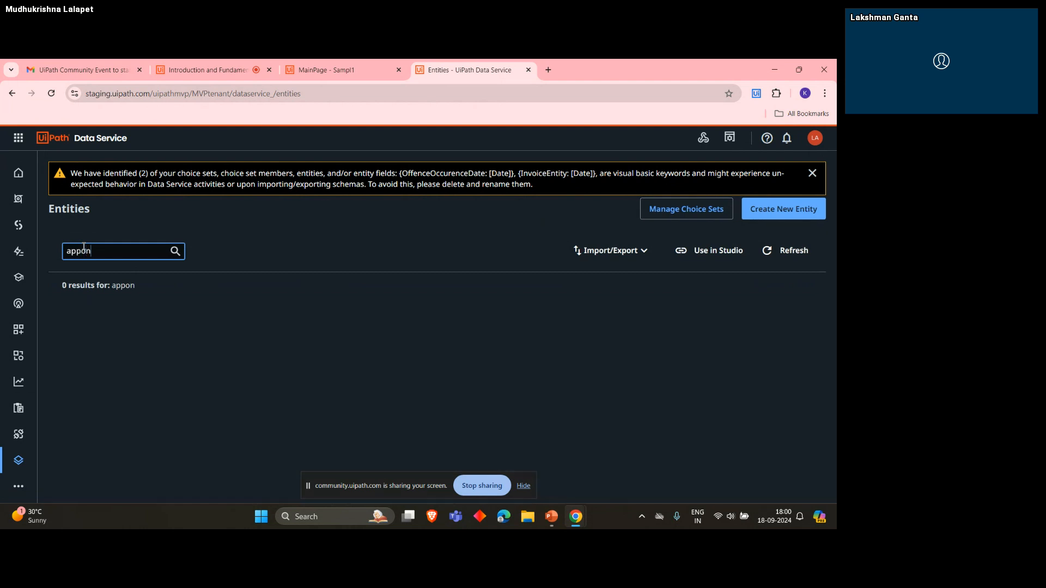
pyautogui.press('BackSpace')
pyautogui.write('in')
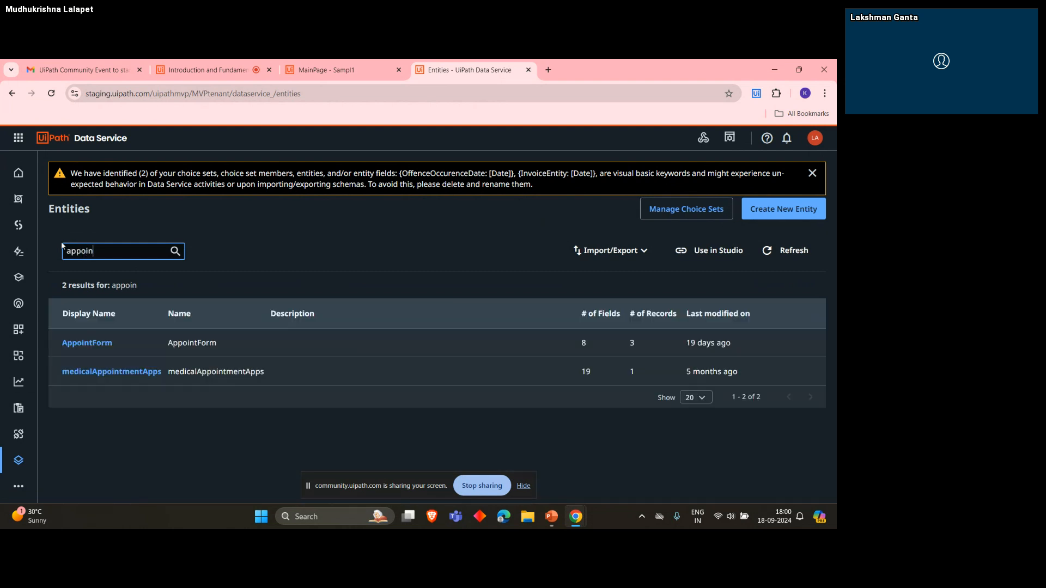
pyautogui.click(95, 345)
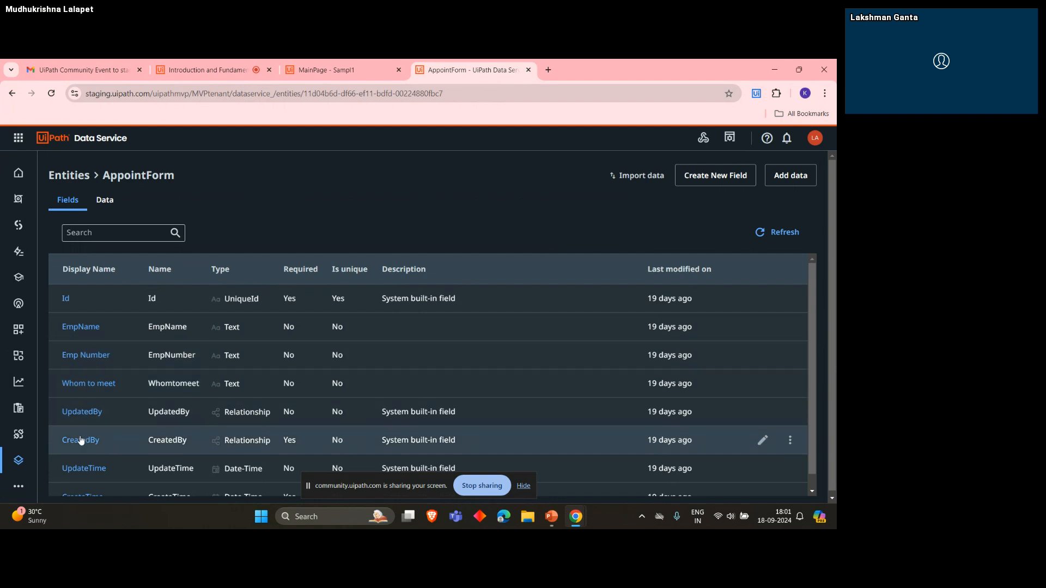
# - Review the AppointForm entity's fields, comparing them with the Sampl1 MainPage in App Studio
pyautogui.scroll(-1, 82, 435)
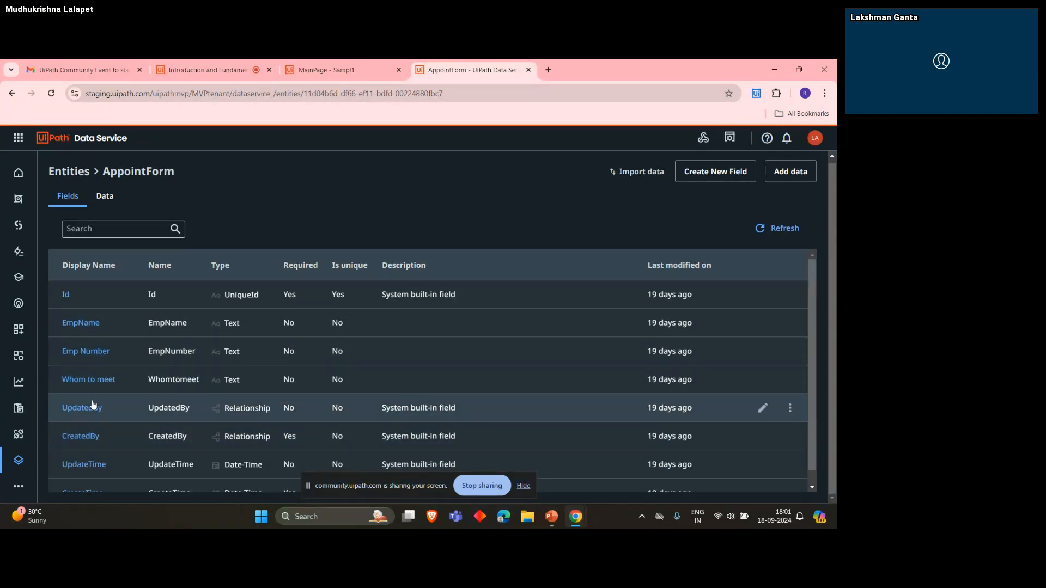
pyautogui.scroll(-1, 87, 406)
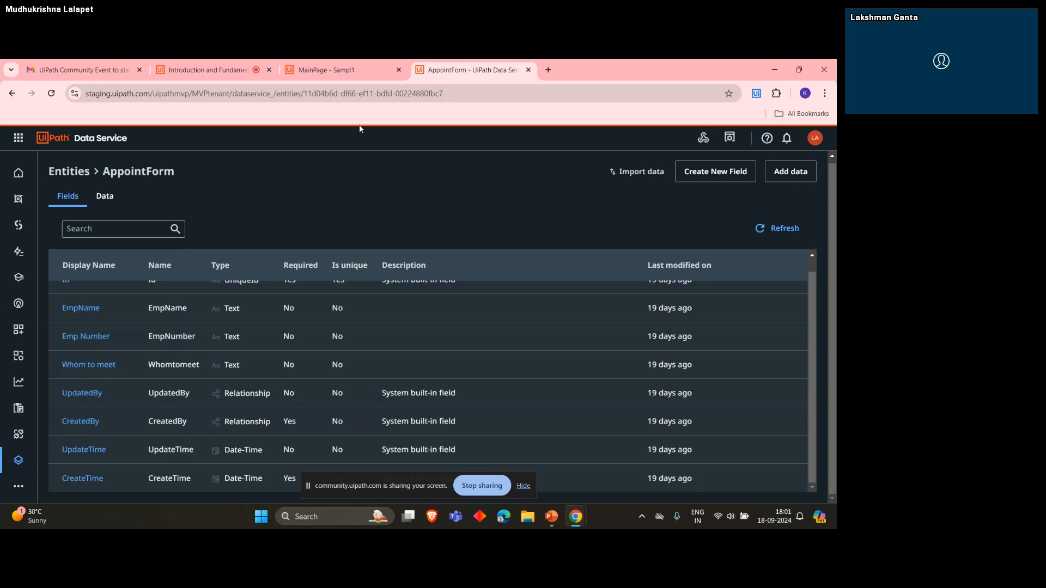
pyautogui.click(334, 70)
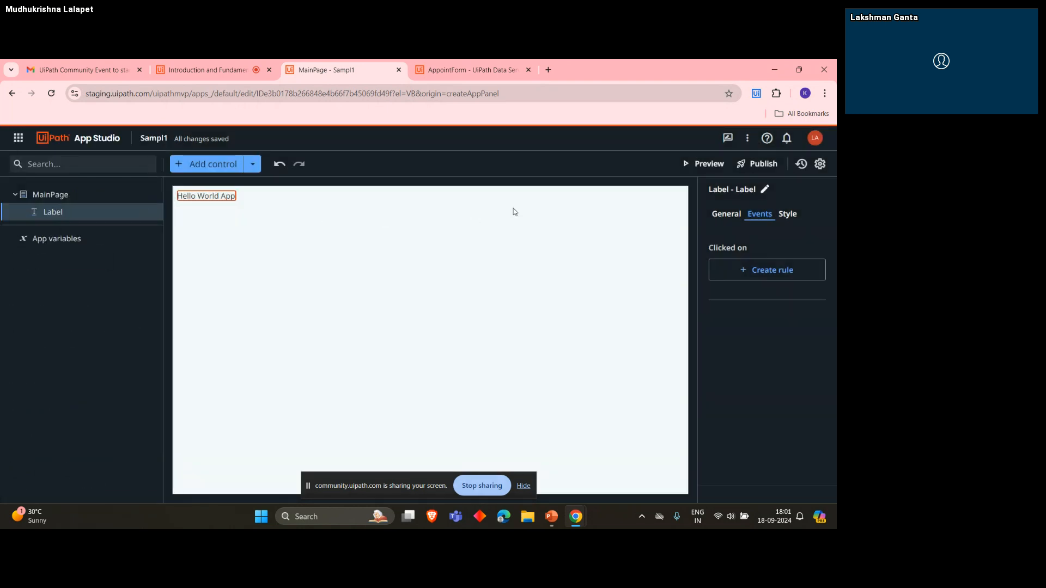
pyautogui.click(425, 63)
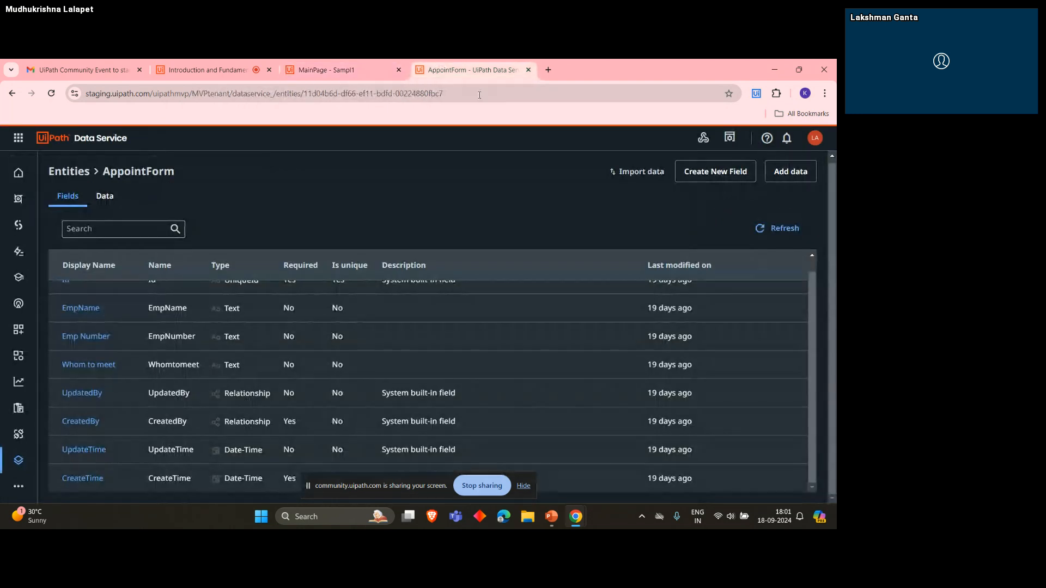
pyautogui.scroll(1, 146, 376)
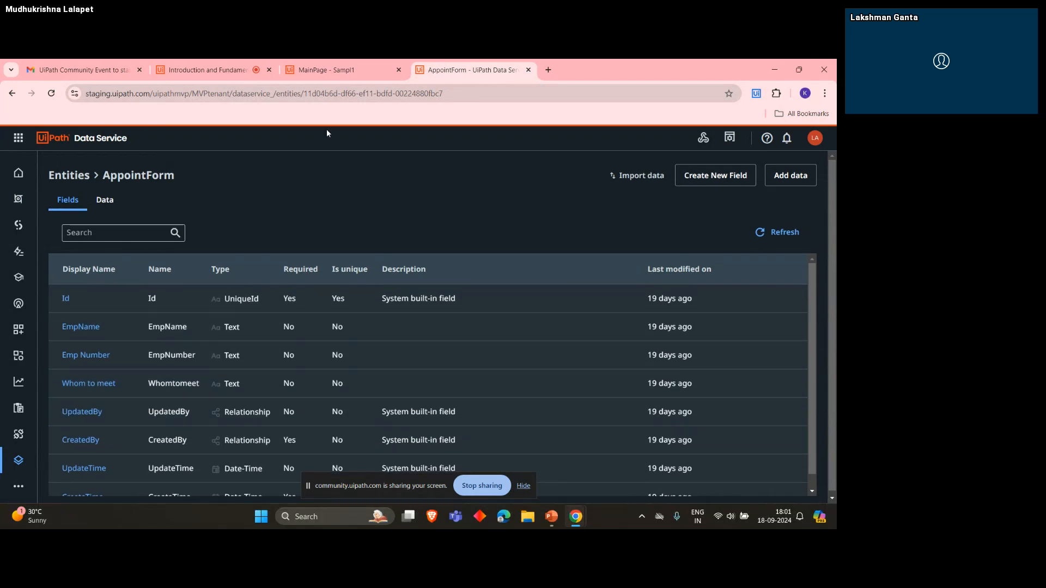
# - Return to the Sampl1 app in App Studio and add a Textbox control to MainPage below the Hello World App label
pyautogui.click(326, 70)
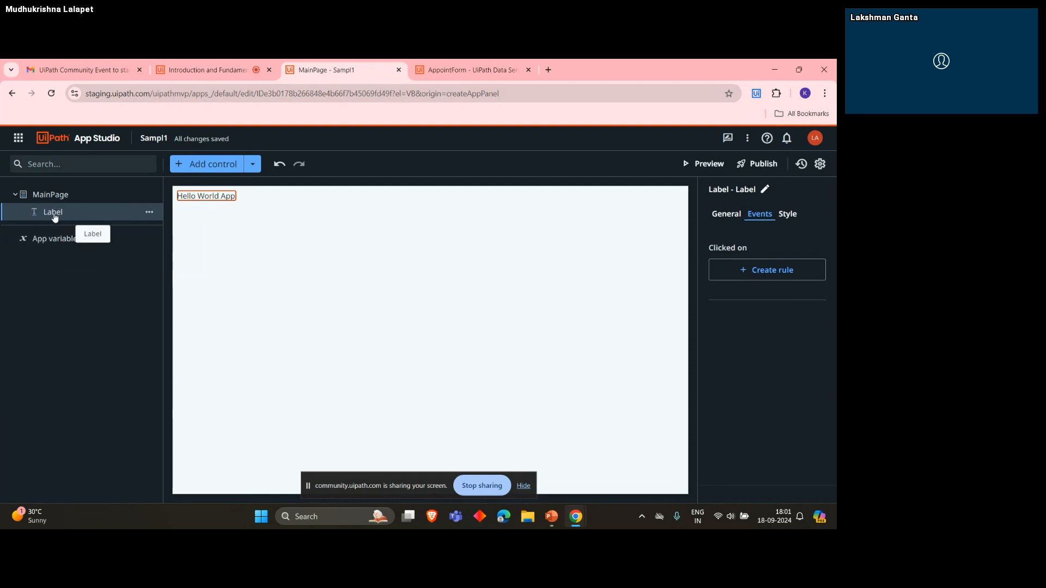
pyautogui.click(254, 166)
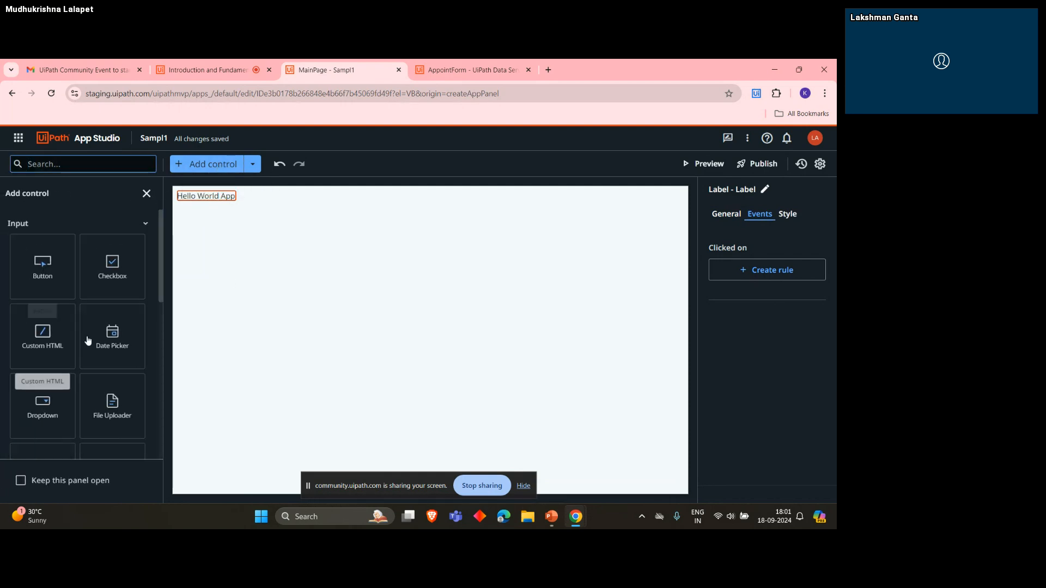
pyautogui.scroll(-7, 65, 294)
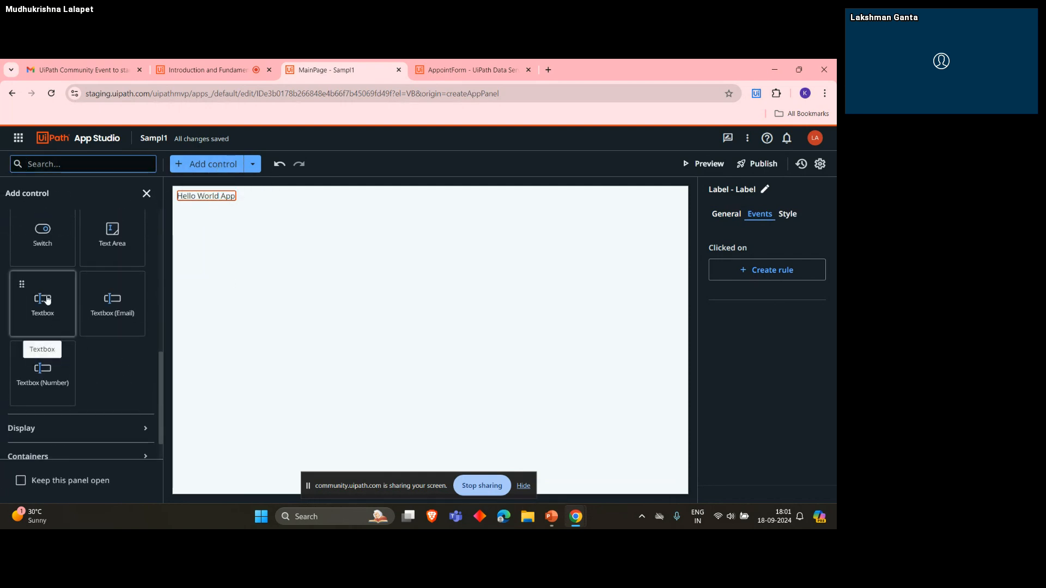
pyautogui.moveTo(46, 299); pyautogui.dragTo(248, 256)
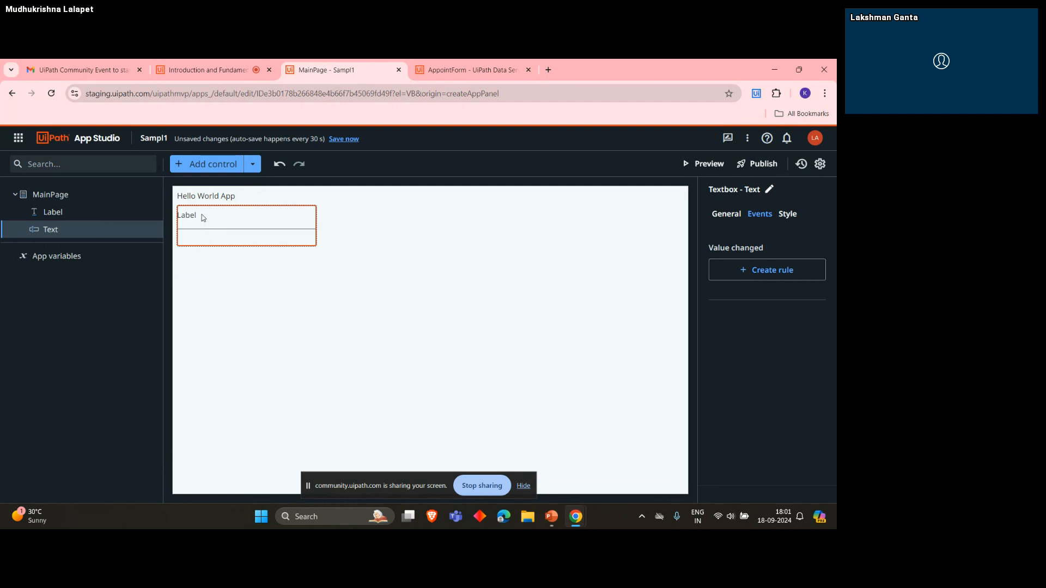
# - Set the textbox's label expression to "Enter Your Name - " and save it
pyautogui.click(727, 214)
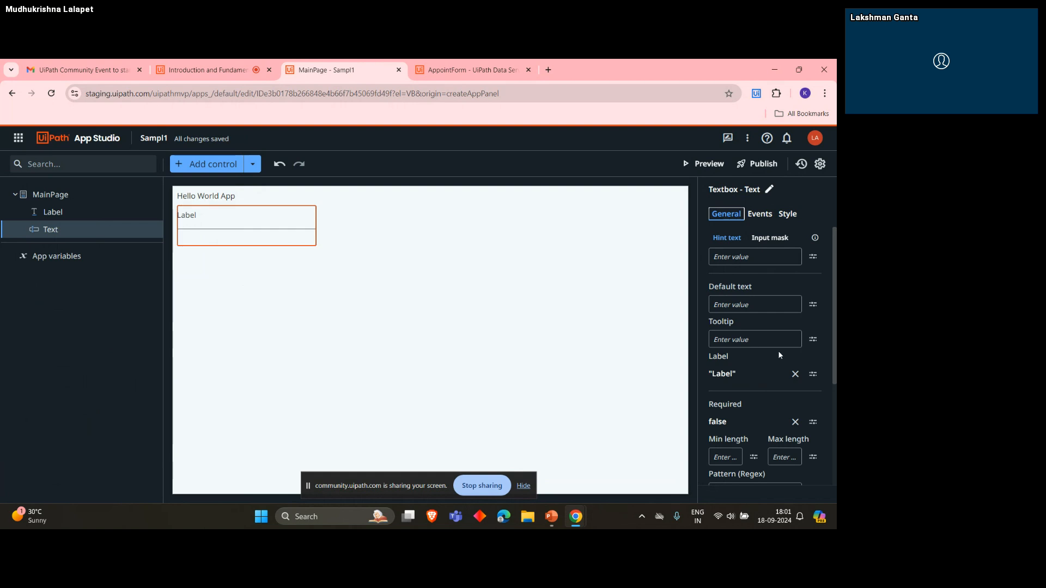
pyautogui.click(812, 375)
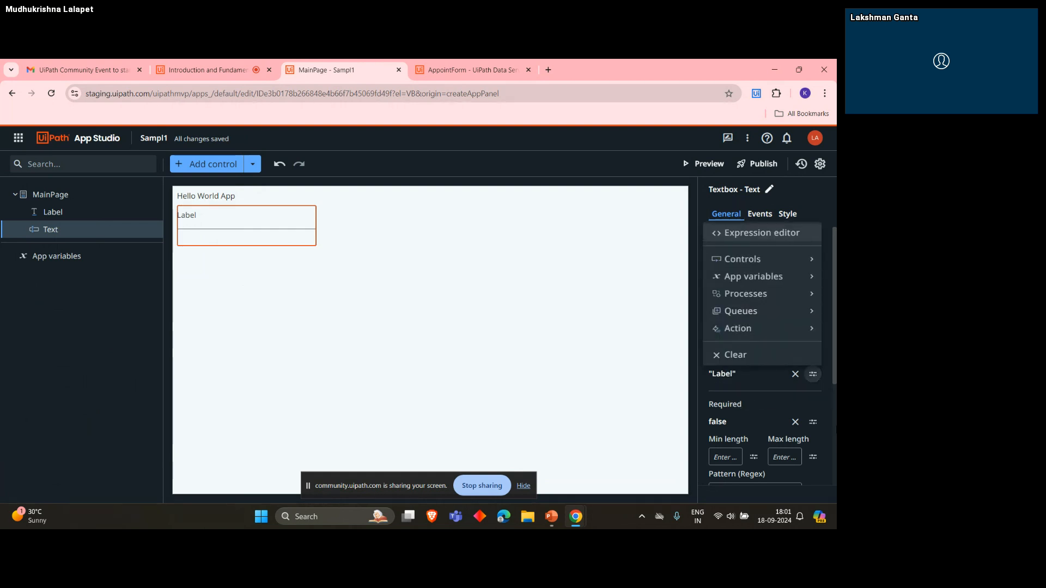
pyautogui.click(709, 238)
pyautogui.doubleClick(263, 214)
pyautogui.write('E')
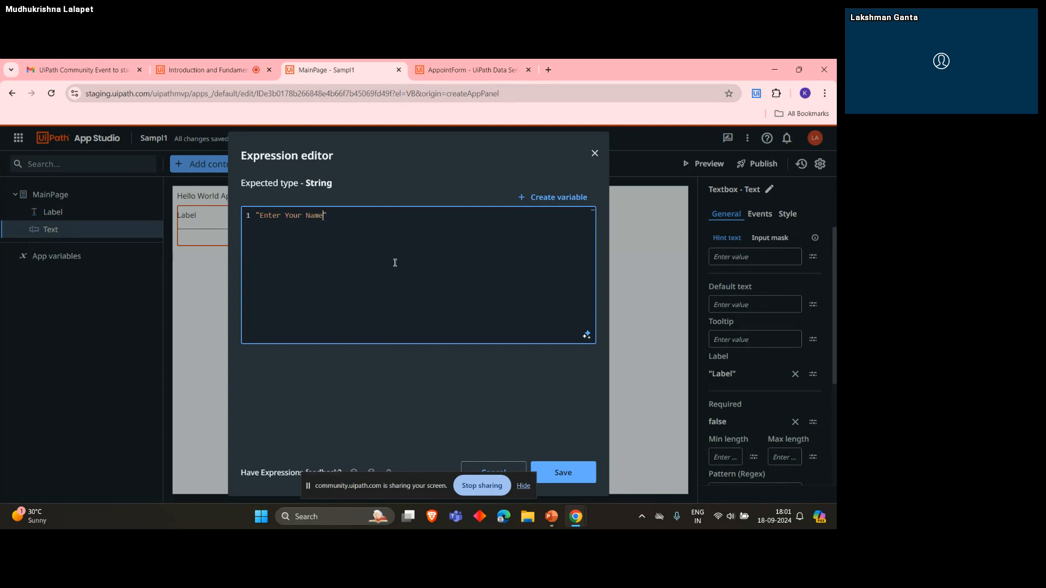
pyautogui.click(571, 469)
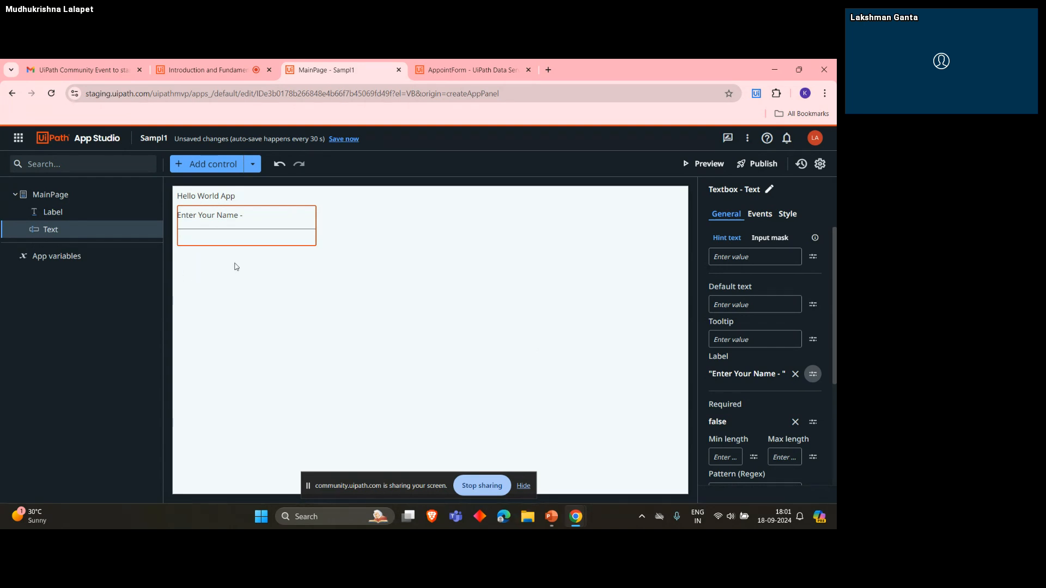
pyautogui.scroll(-1, 752, 376)
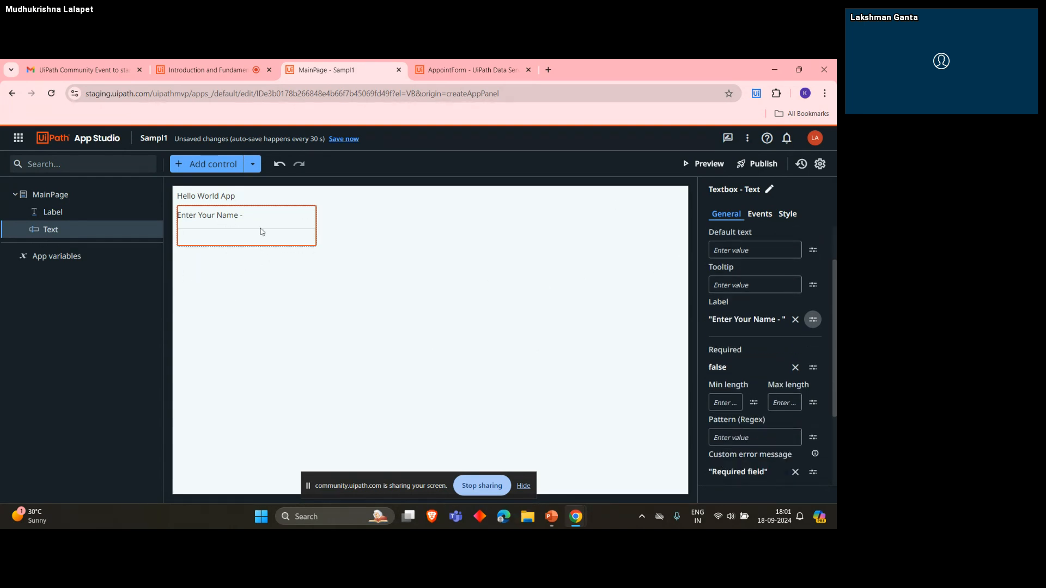
pyautogui.click(192, 254)
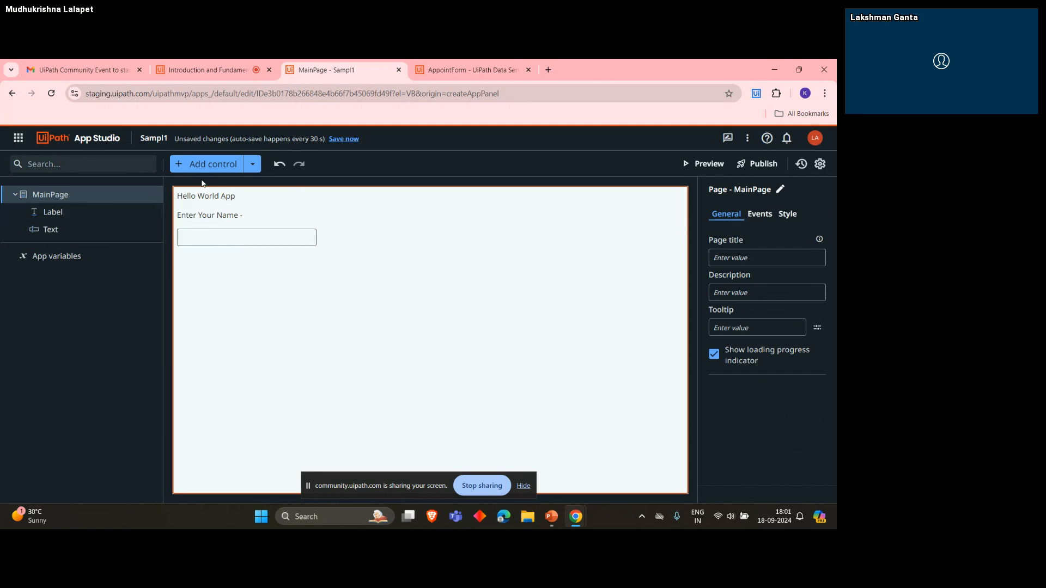
pyautogui.click(91, 171)
pyautogui.write('label')
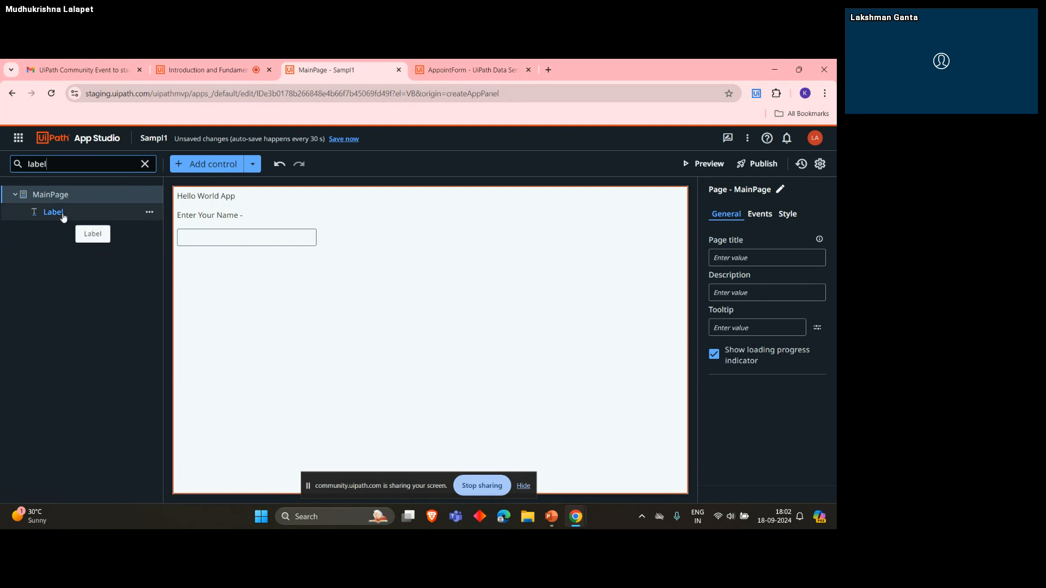
pyautogui.moveTo(54, 213); pyautogui.dragTo(237, 263)
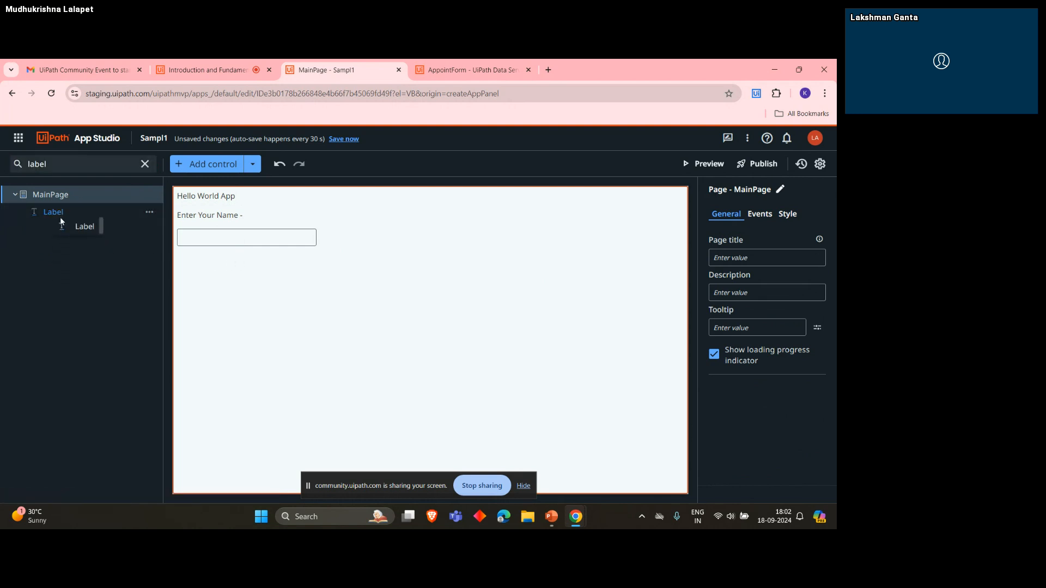
pyautogui.click(42, 213)
pyautogui.moveTo(41, 214); pyautogui.dragTo(177, 236)
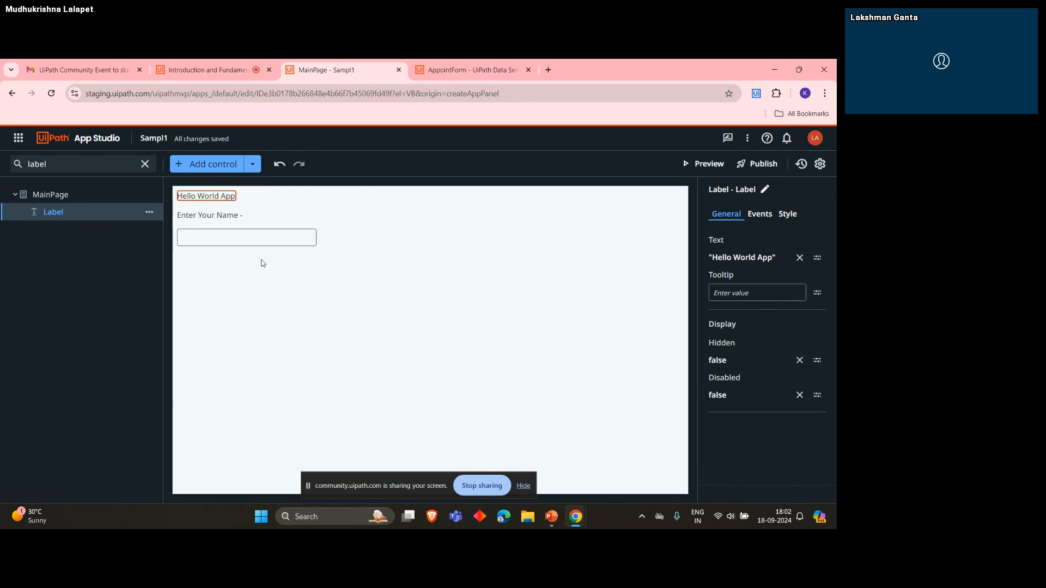
pyautogui.click(74, 168)
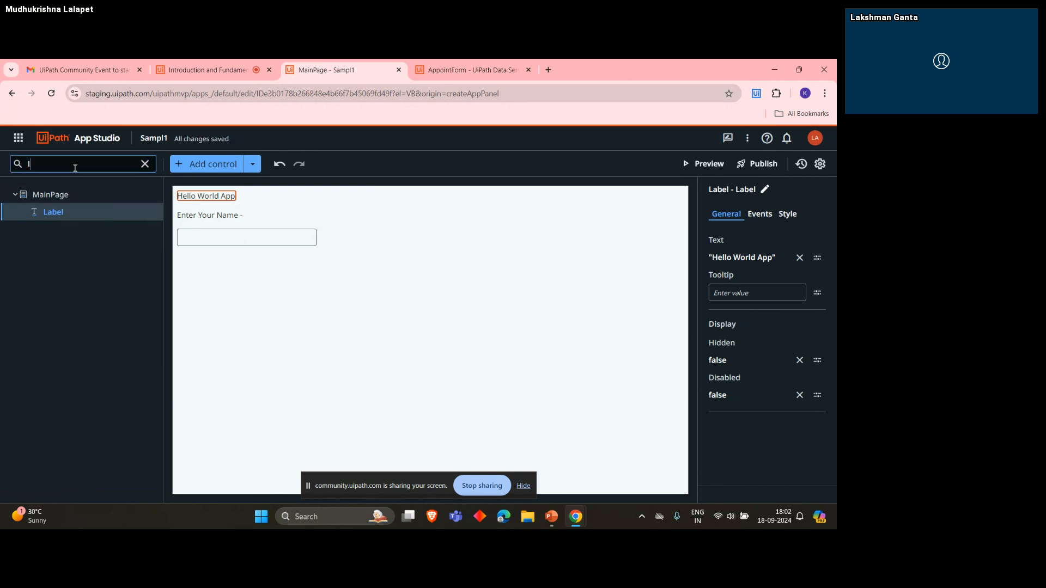
pyautogui.press('BackSpace')
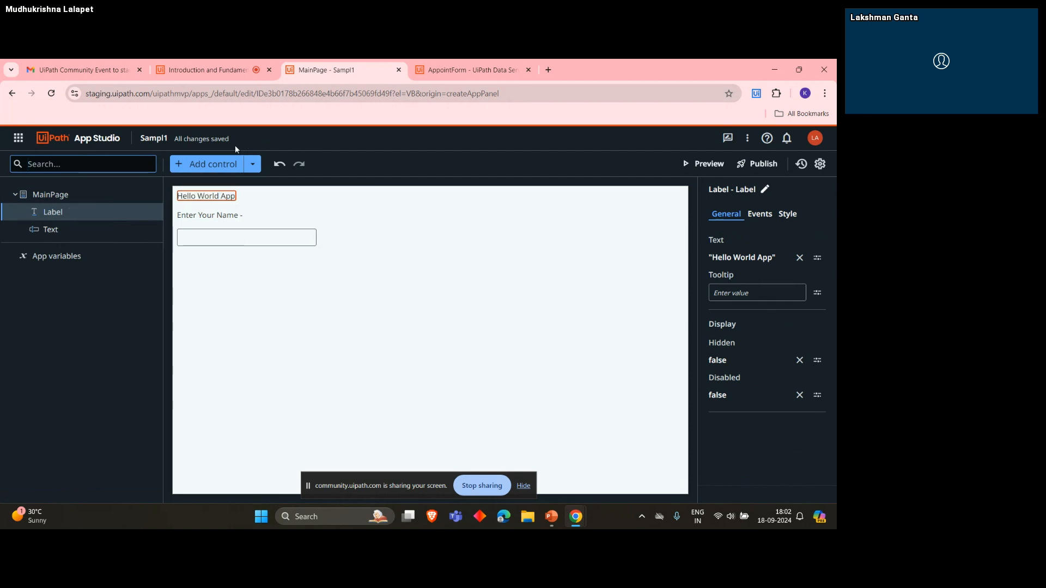
# - Search the controls for "label" and add a Label control to MainPage below the Enter Your Name textbox
pyautogui.click(212, 164)
pyautogui.click(35, 166)
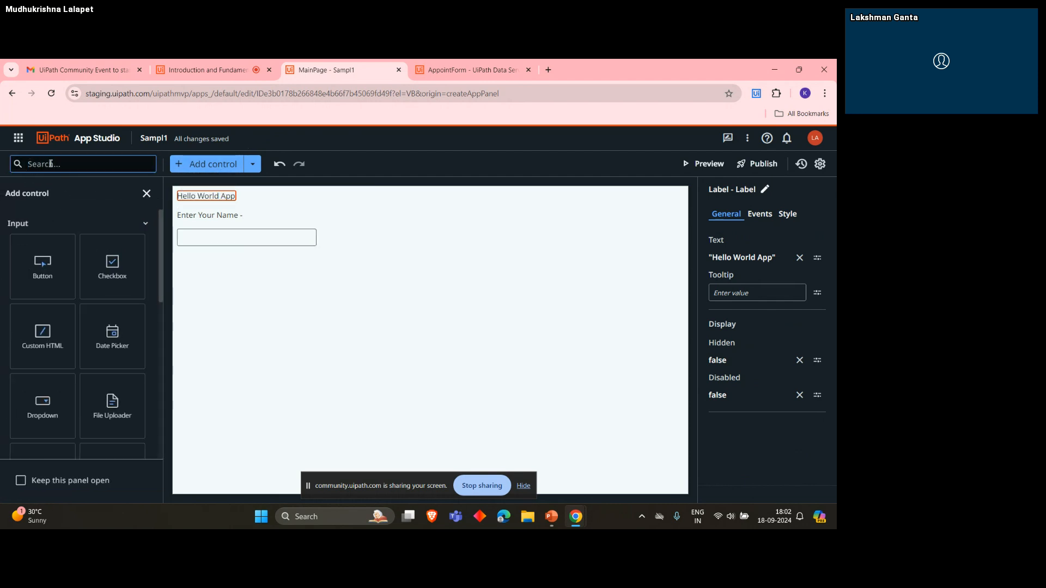
pyautogui.write('lable')
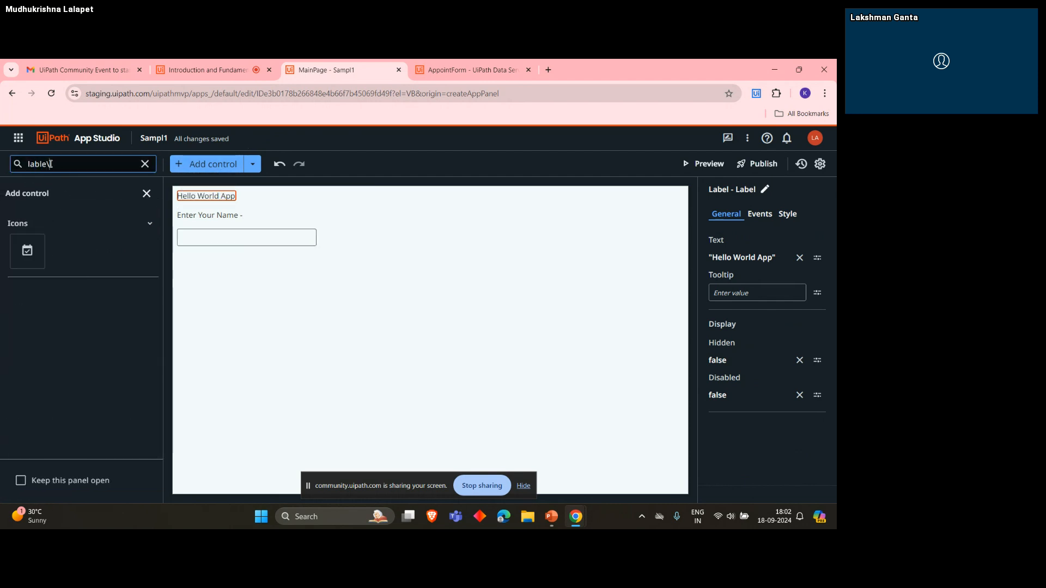
pyautogui.press('BackSpace')
pyautogui.press('BackSpace')
pyautogui.write('el')
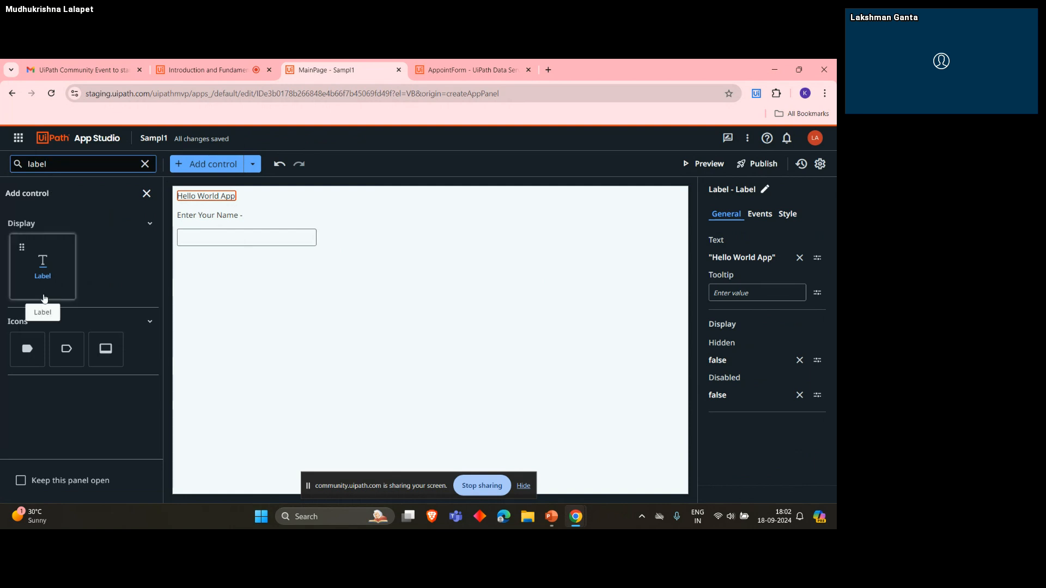
pyautogui.moveTo(43, 273); pyautogui.dragTo(259, 256)
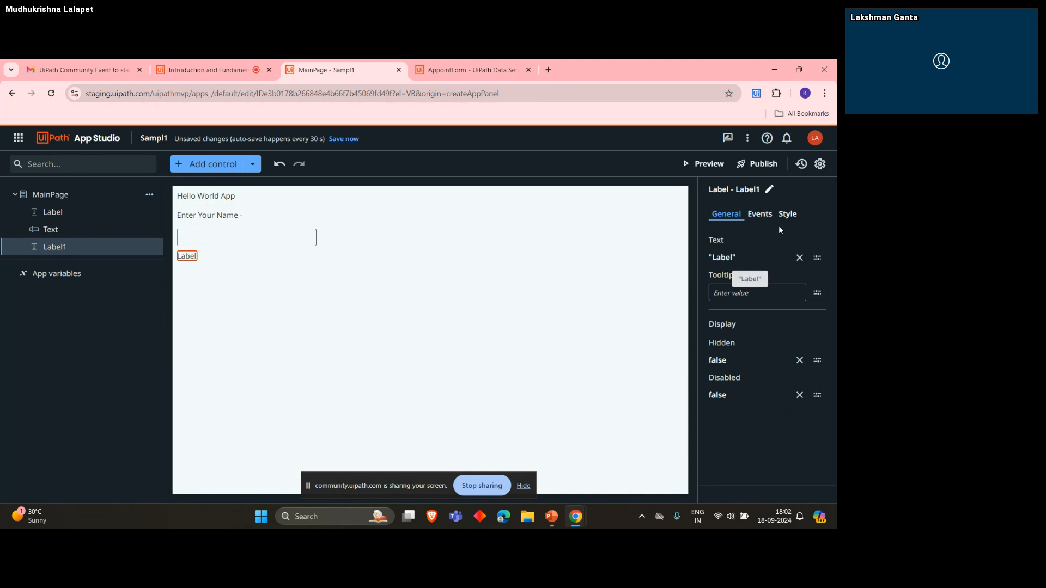
pyautogui.click(817, 293)
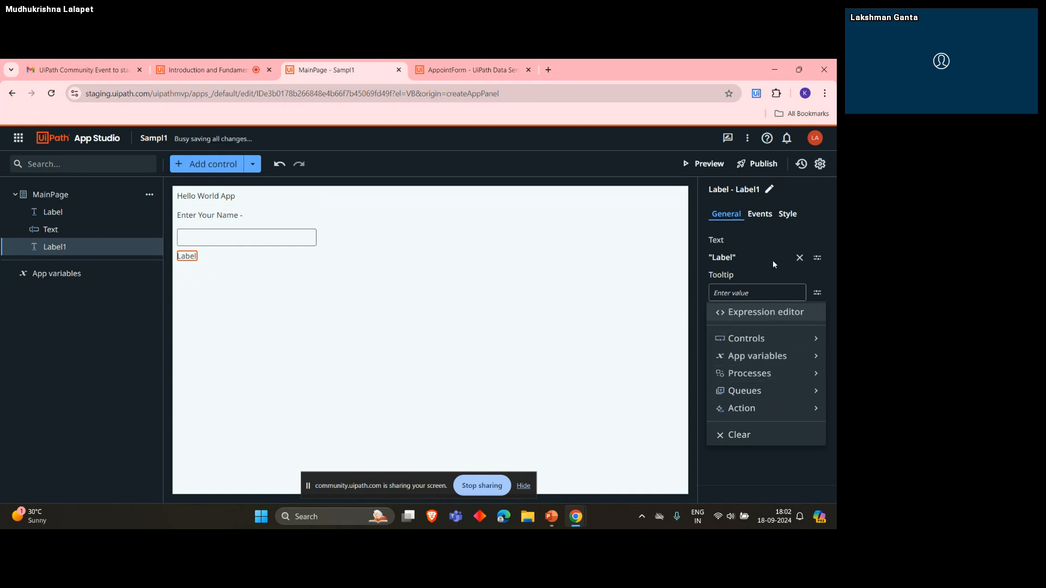
pyautogui.click(766, 312)
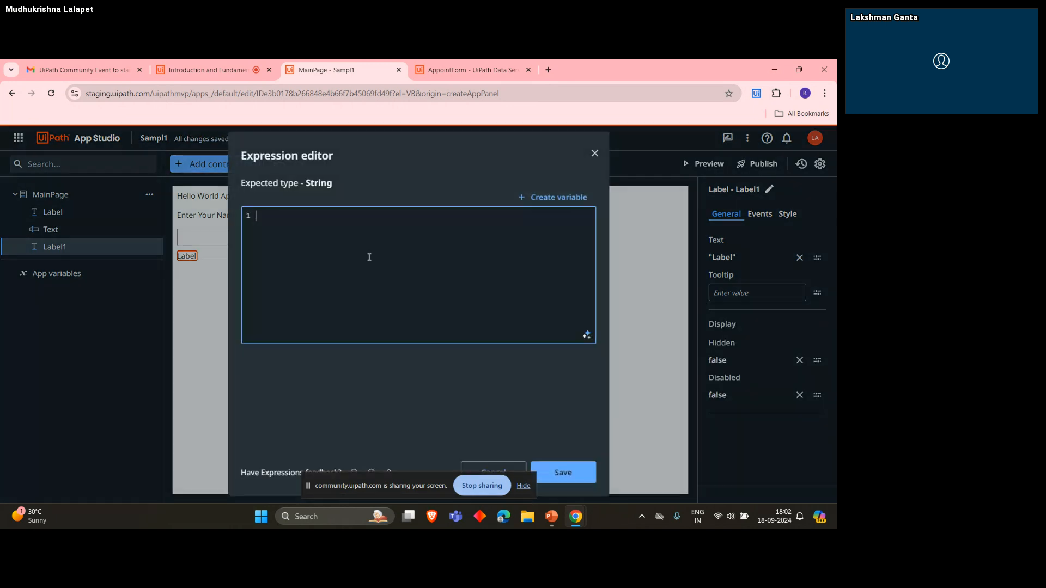
pyautogui.click(551, 199)
pyautogui.click(464, 395)
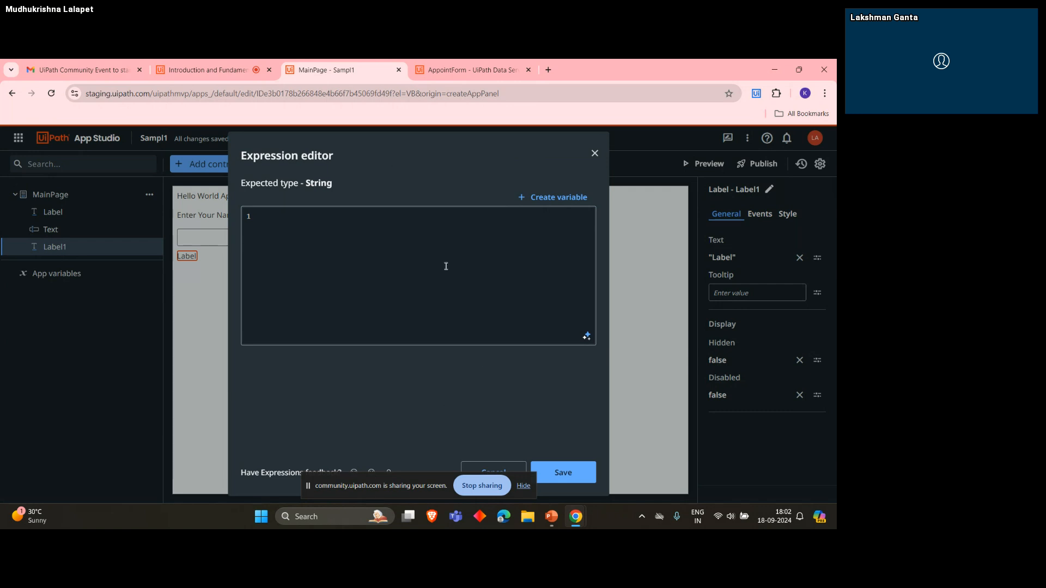
pyautogui.click(523, 488)
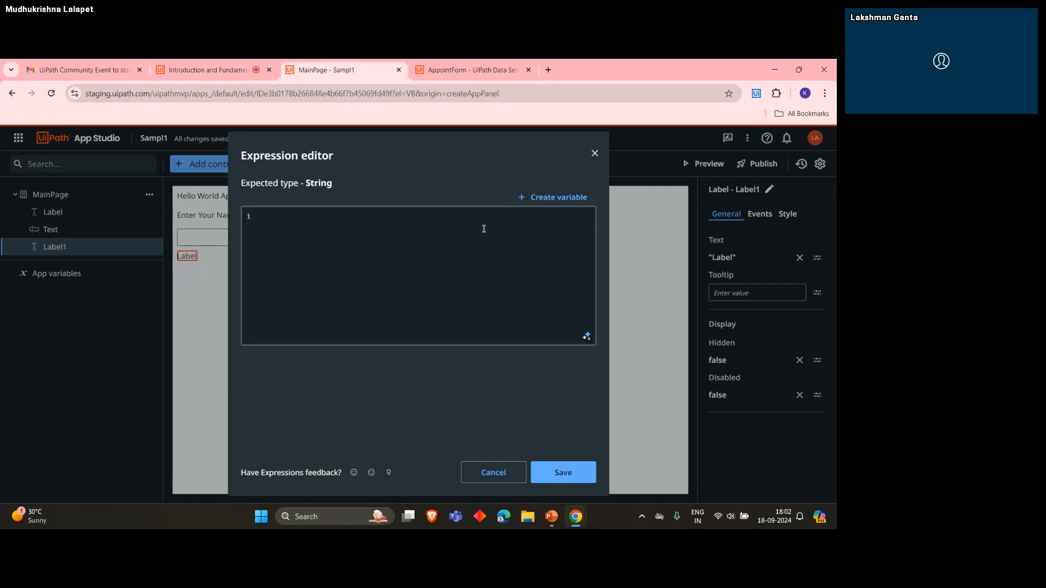
pyautogui.click(595, 154)
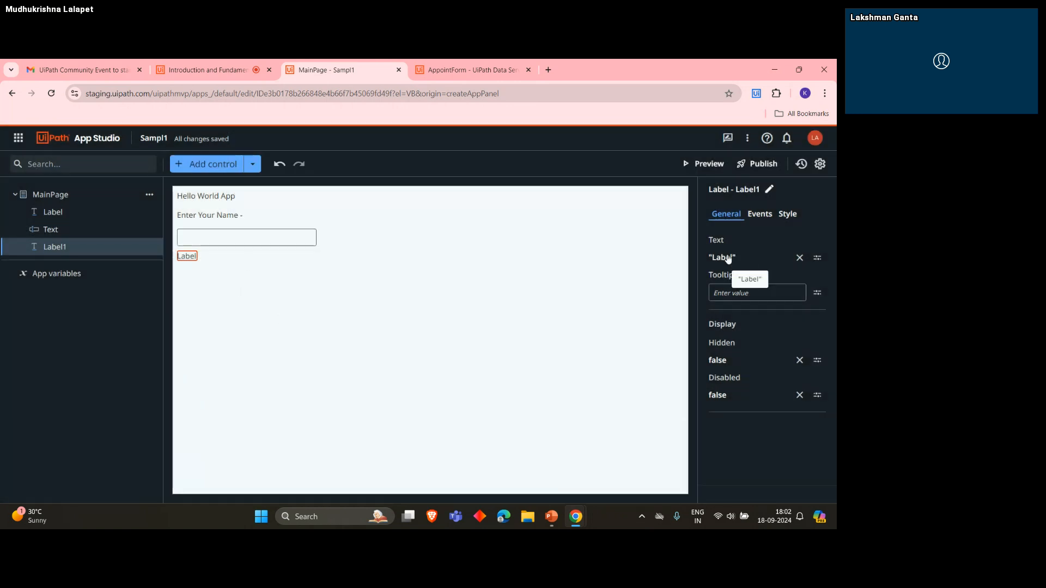
# - Extend the new label's text expression to "Label"+MainPage.Text in the Expression editor, referencing the textbox control
pyautogui.click(818, 257)
pyautogui.click(768, 276)
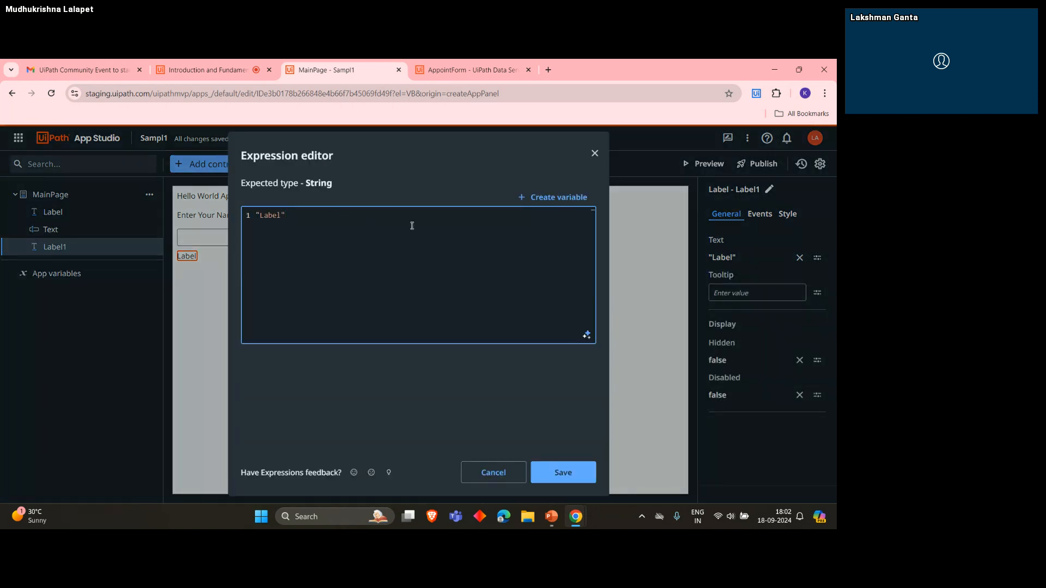
pyautogui.write('+la')
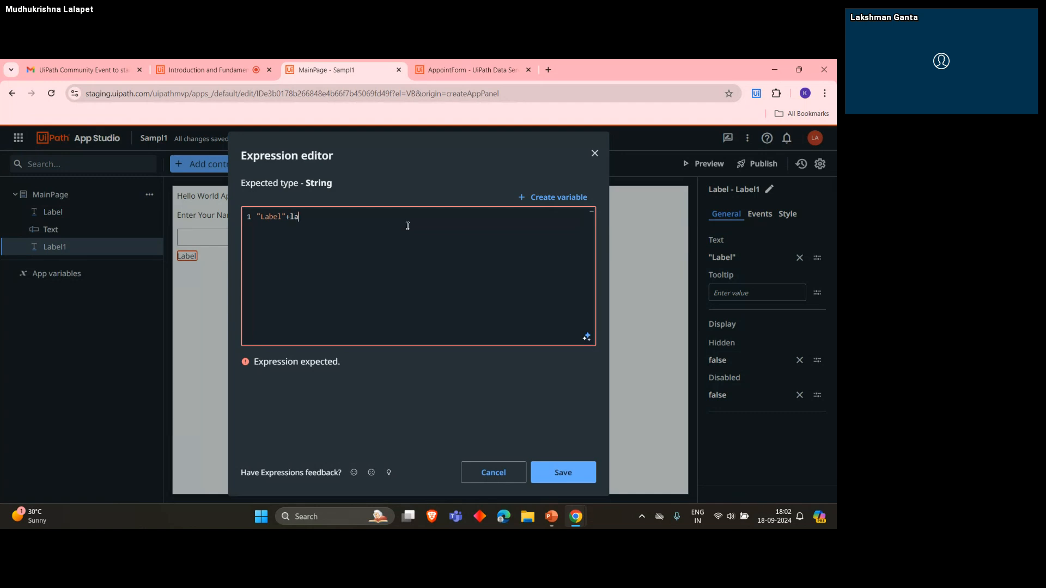
pyautogui.press('BackSpace')
pyautogui.press('BackSpace')
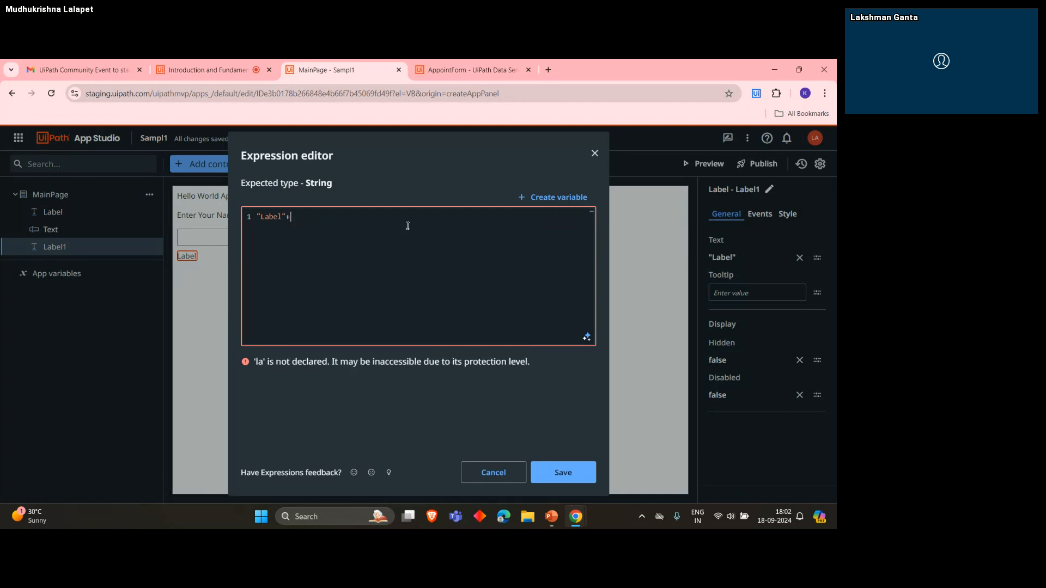
pyautogui.write('ma')
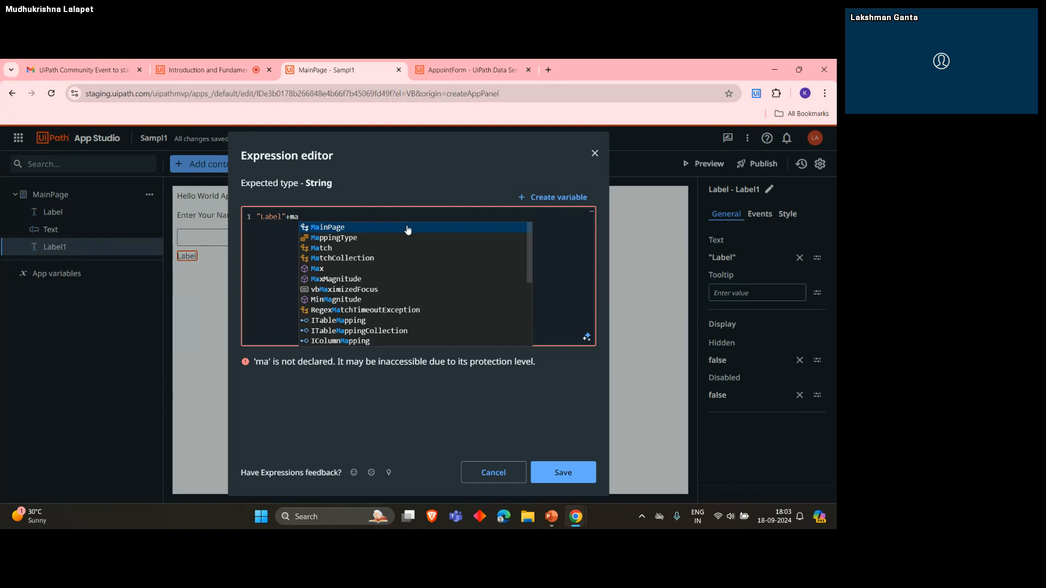
pyautogui.click(408, 228)
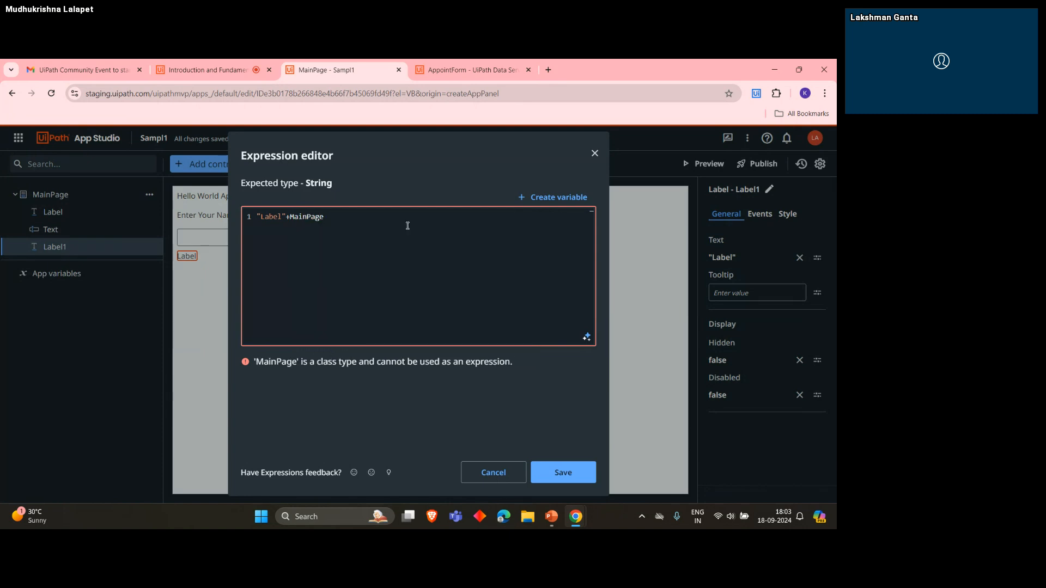
pyautogui.write('.')
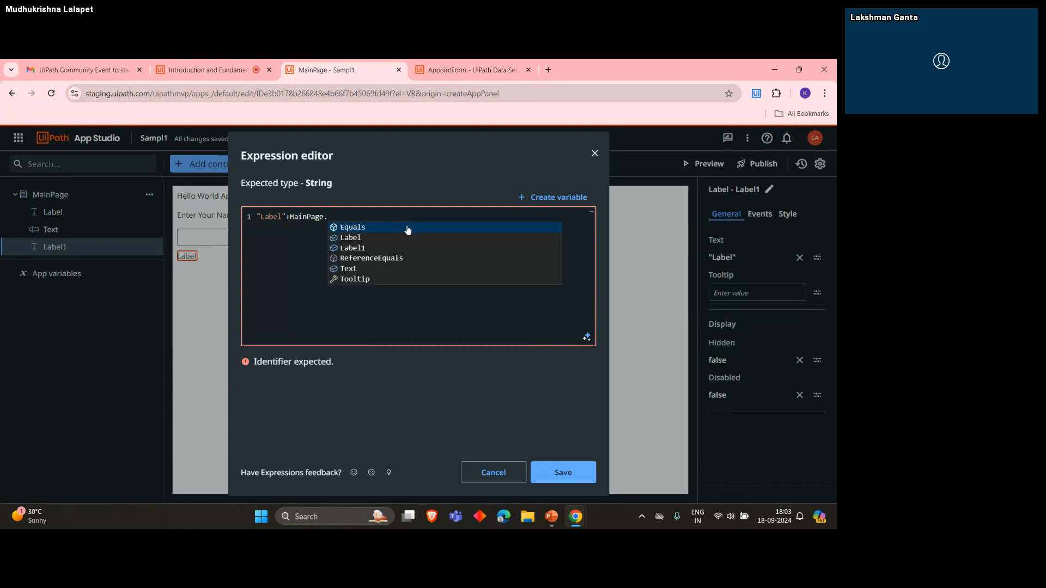
pyautogui.press('Down')
pyautogui.press('Down')
pyautogui.press('Down')
pyautogui.press('Down')
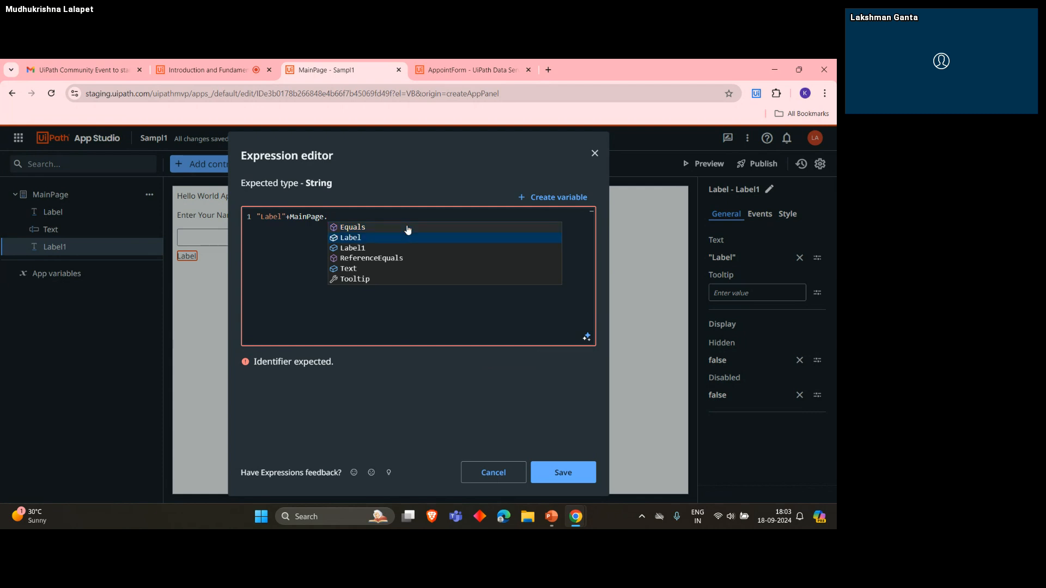
pyautogui.press('Return')
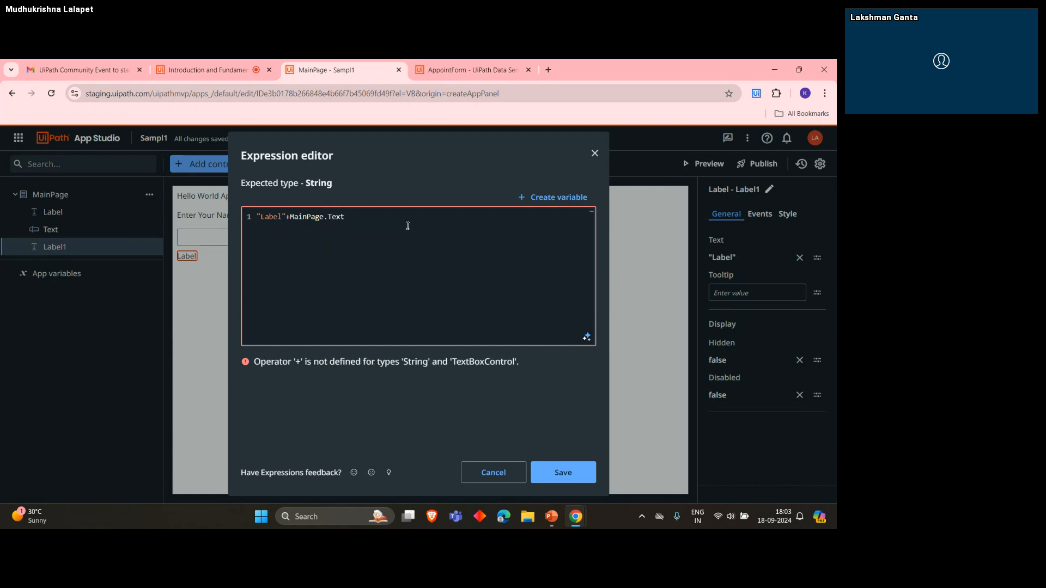
# - Complete the expression as "Label"+MainPage.Text.Value, save it and select the label on the page
pyautogui.write('.')
pyautogui.press('Down')
pyautogui.press('Down')
pyautogui.press('Down')
pyautogui.press('Down')
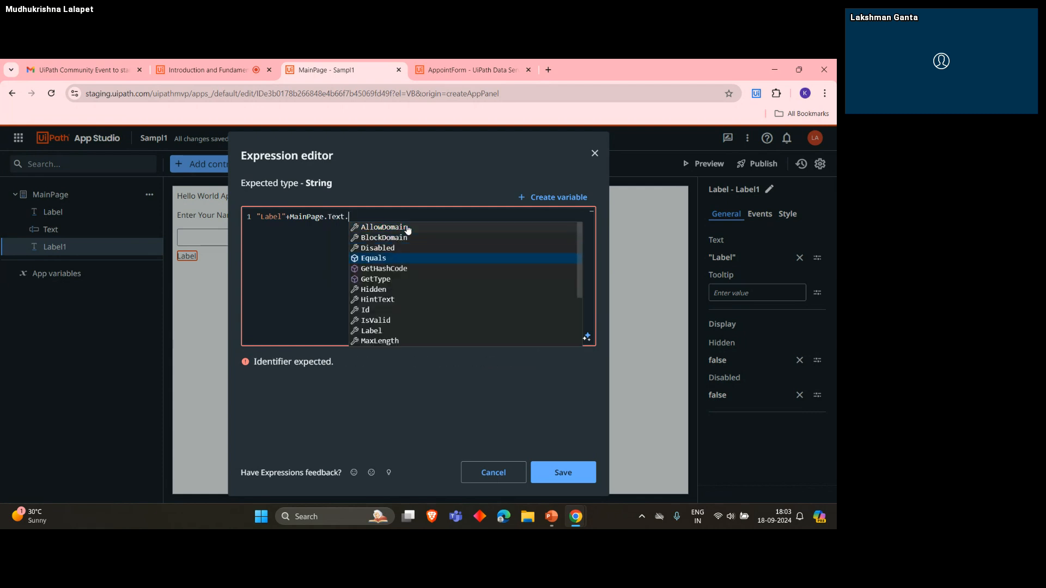
pyautogui.write('vs')
pyautogui.press('BackSpace')
pyautogui.write('a')
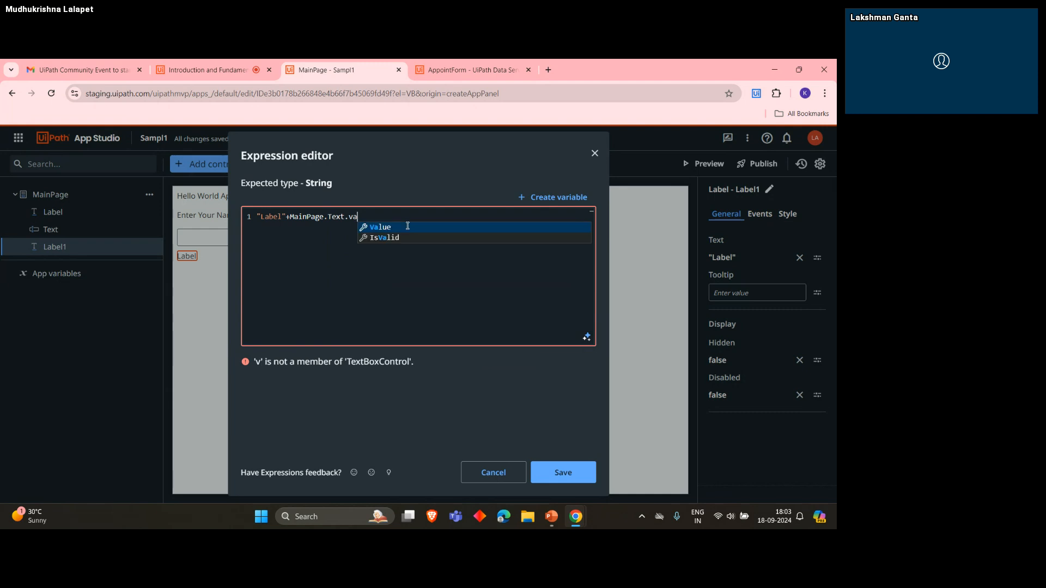
pyautogui.press('Return')
pyautogui.click(567, 476)
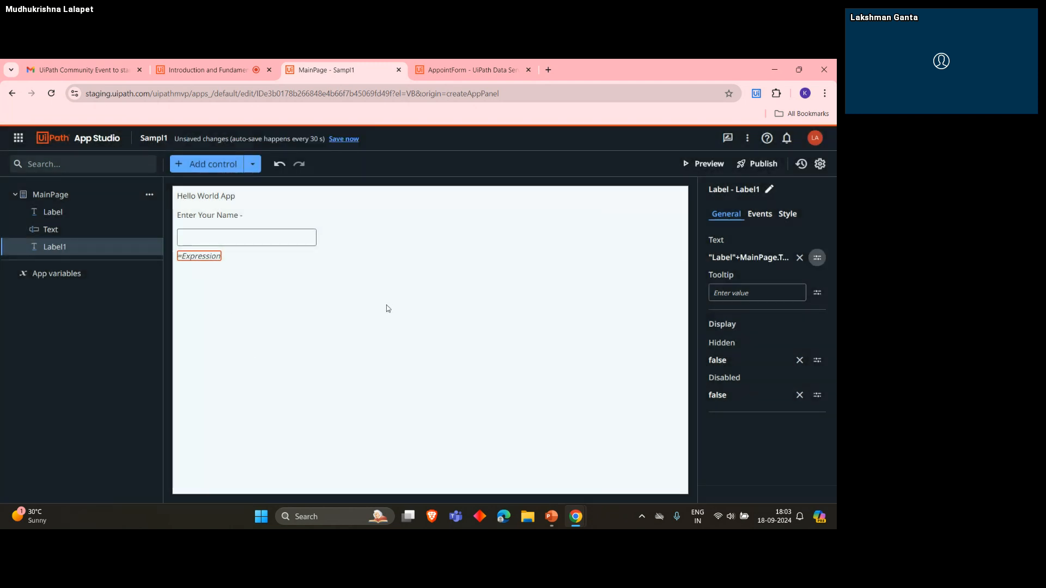
pyautogui.click(385, 306)
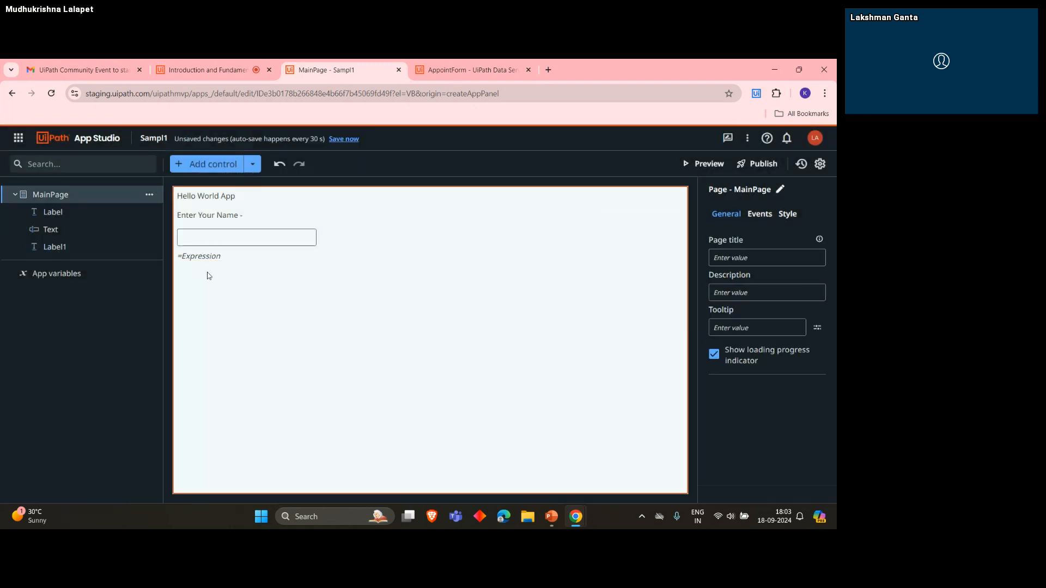
pyautogui.click(192, 260)
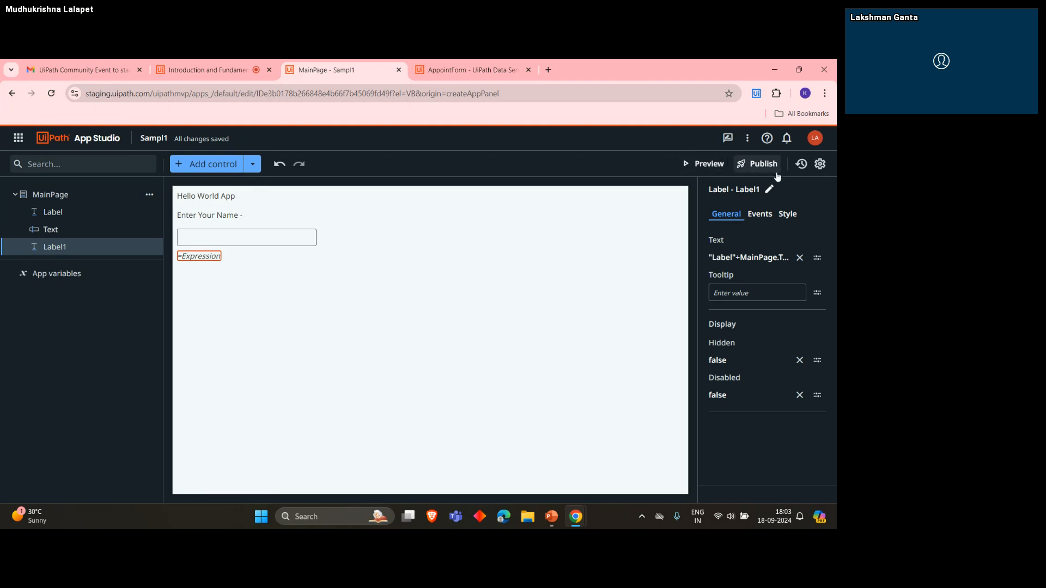
# - Preview the Sampl1 app and enter "Hello UiPath Apps" in the Enter Your Name textbox
pyautogui.click(703, 163)
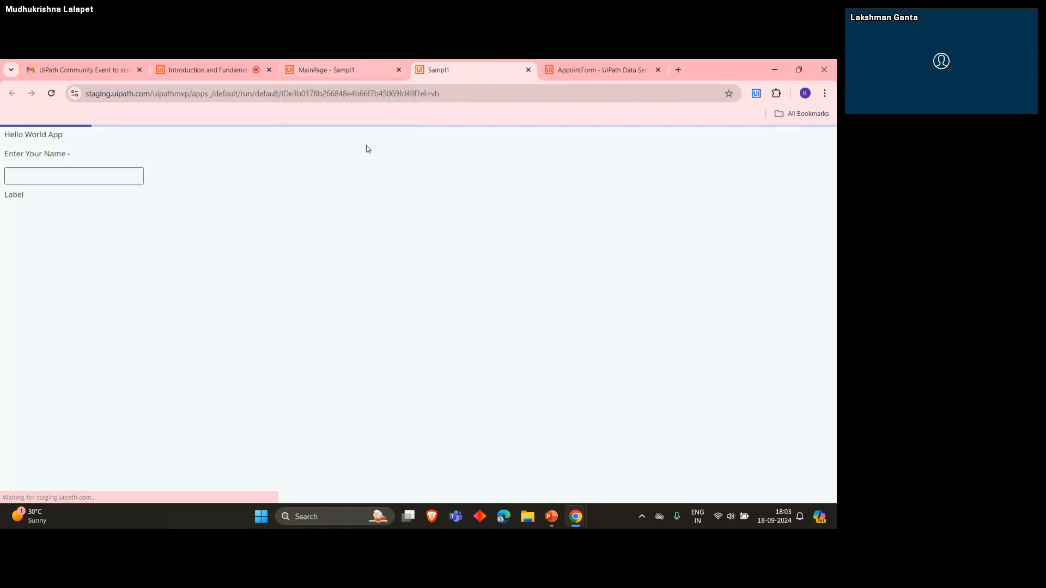
pyautogui.click(69, 171)
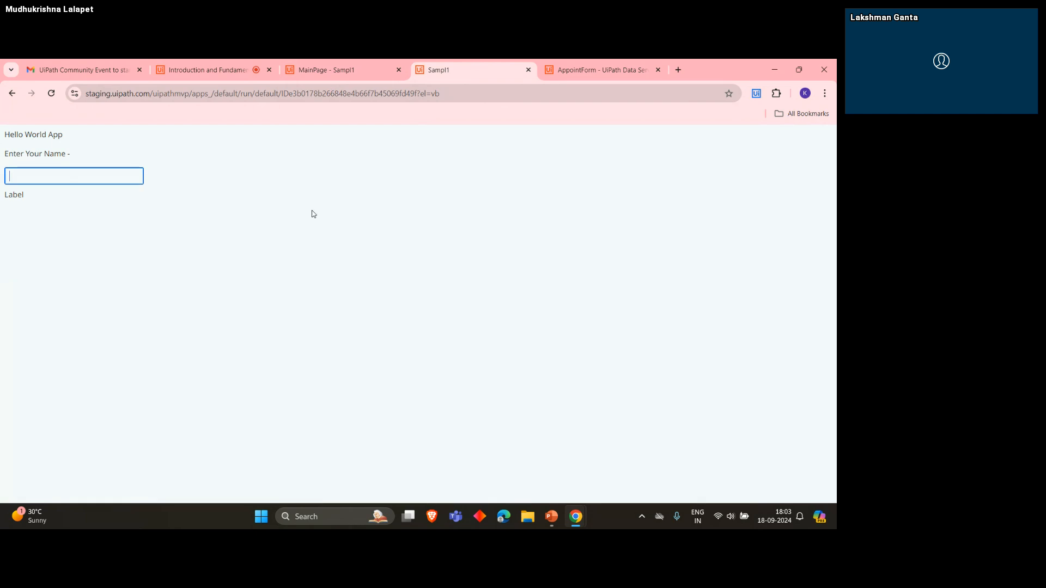
pyautogui.write('Hello UiPath ')
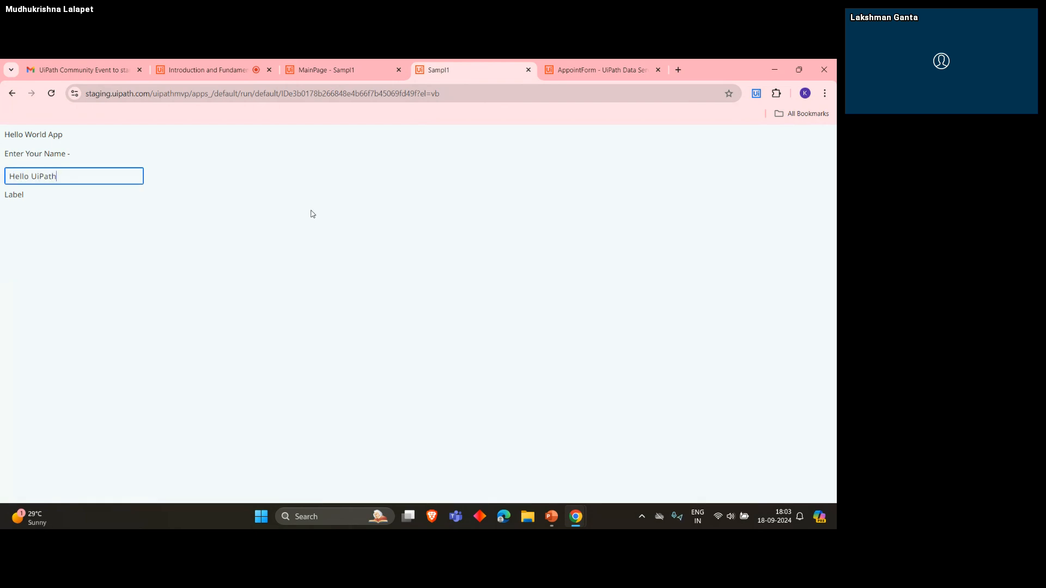
pyautogui.write('Apps')
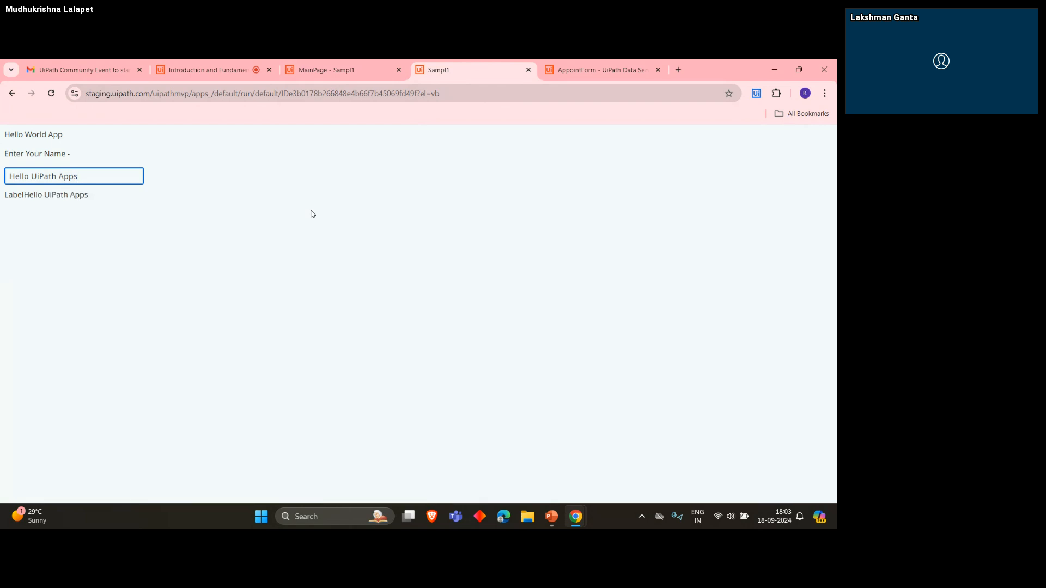
# - Examine the label's output below the textbox in the preview, and close the preview to return to MainPage
pyautogui.moveTo(24, 198); pyautogui.dragTo(2, 200)
pyautogui.click(10, 196)
pyautogui.doubleClick(9, 197)
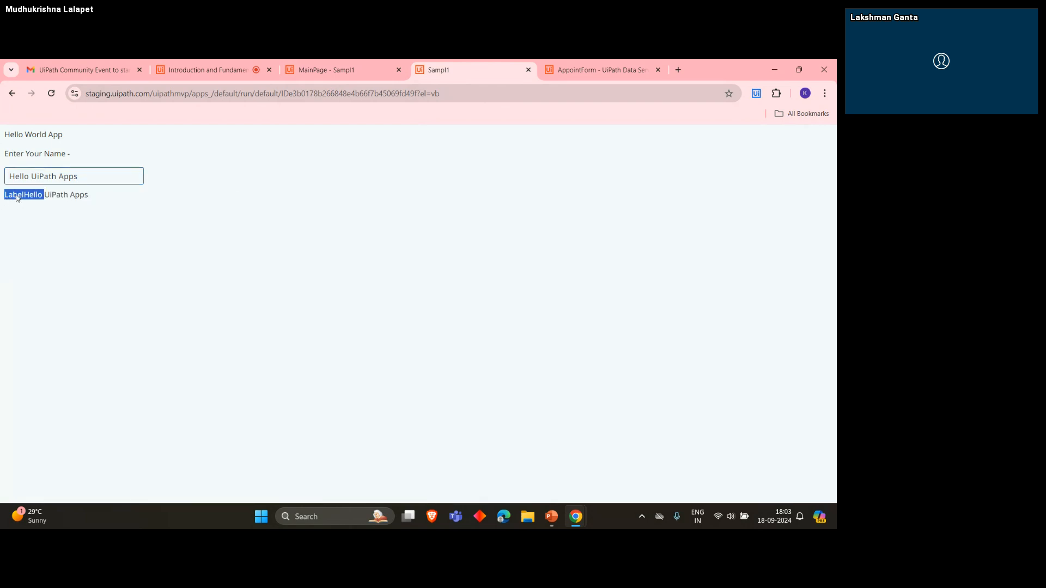
pyautogui.click(11, 200)
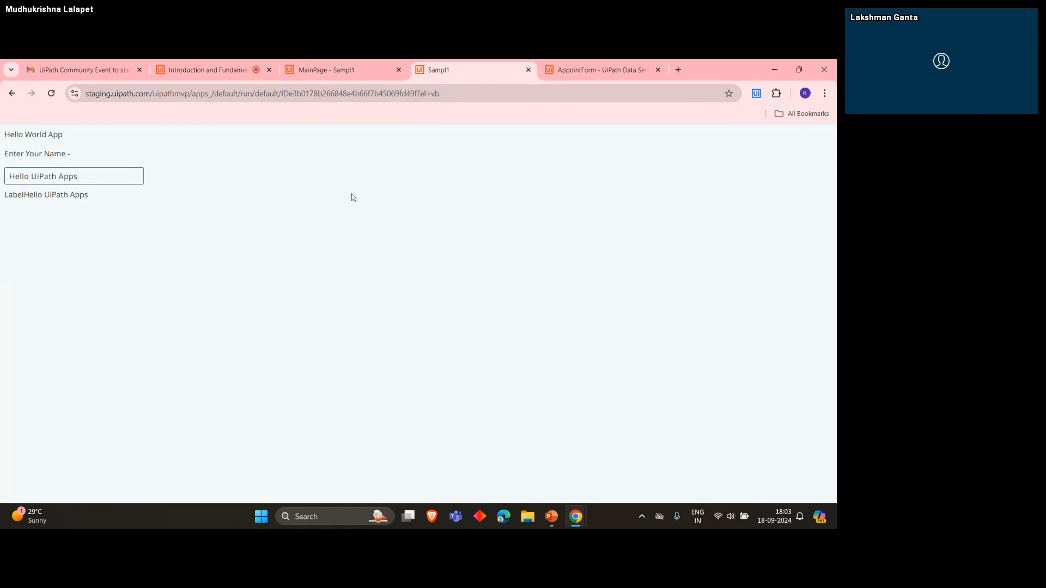
pyautogui.moveTo(5, 196); pyautogui.dragTo(43, 198)
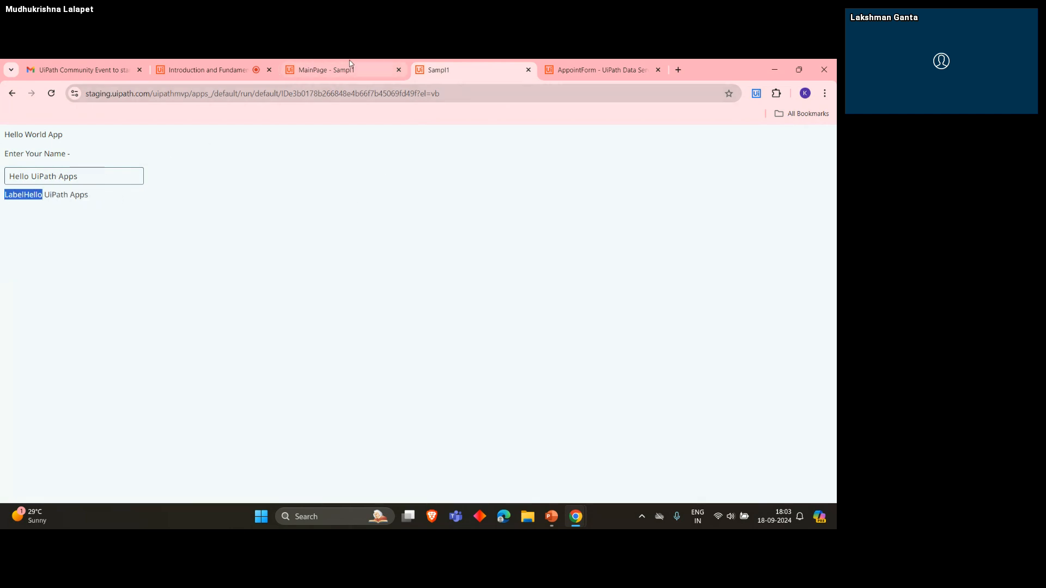
pyautogui.click(529, 71)
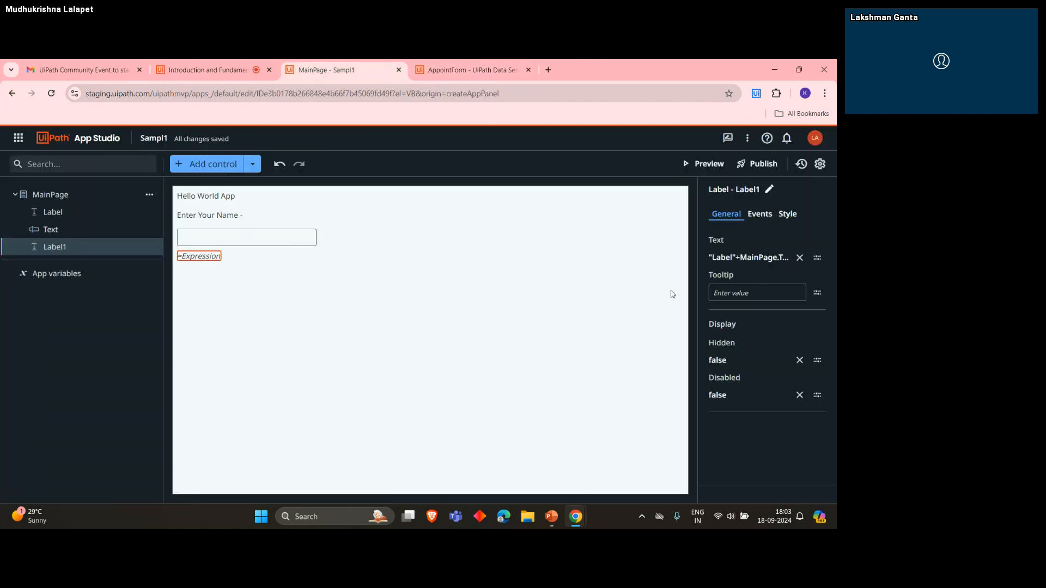
# - Review the textbox's general properties and the actions offered for a rule on its value changed event
pyautogui.click(244, 235)
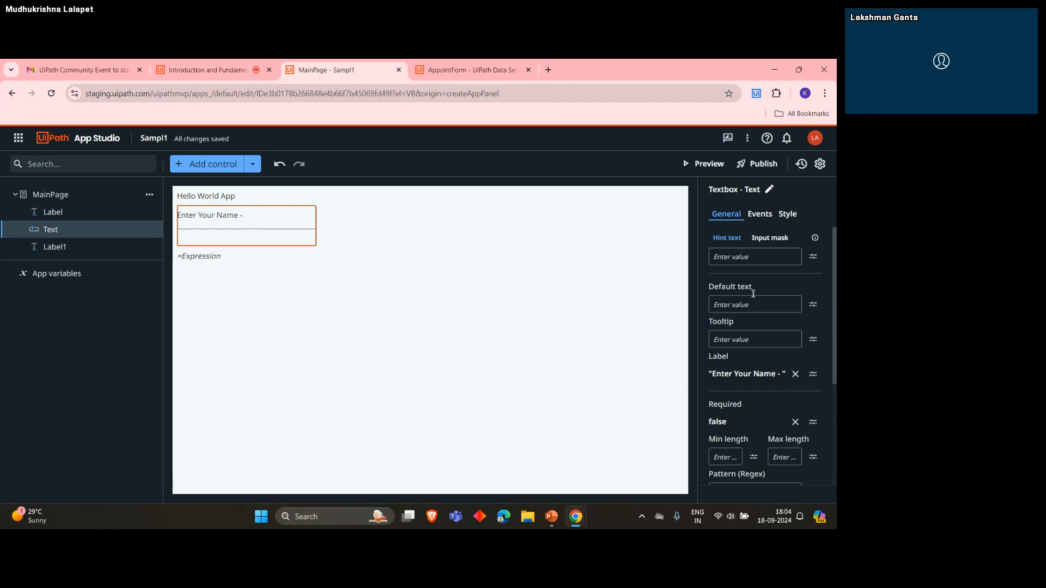
pyautogui.scroll(-1, 755, 289)
pyautogui.scroll(1, 765, 272)
pyautogui.click(759, 213)
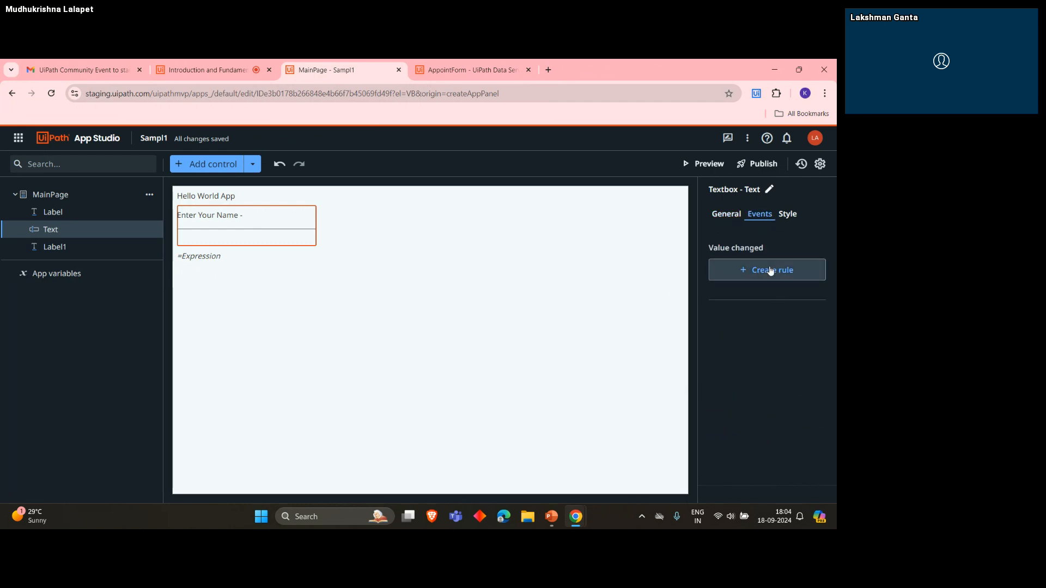
pyautogui.click(771, 271)
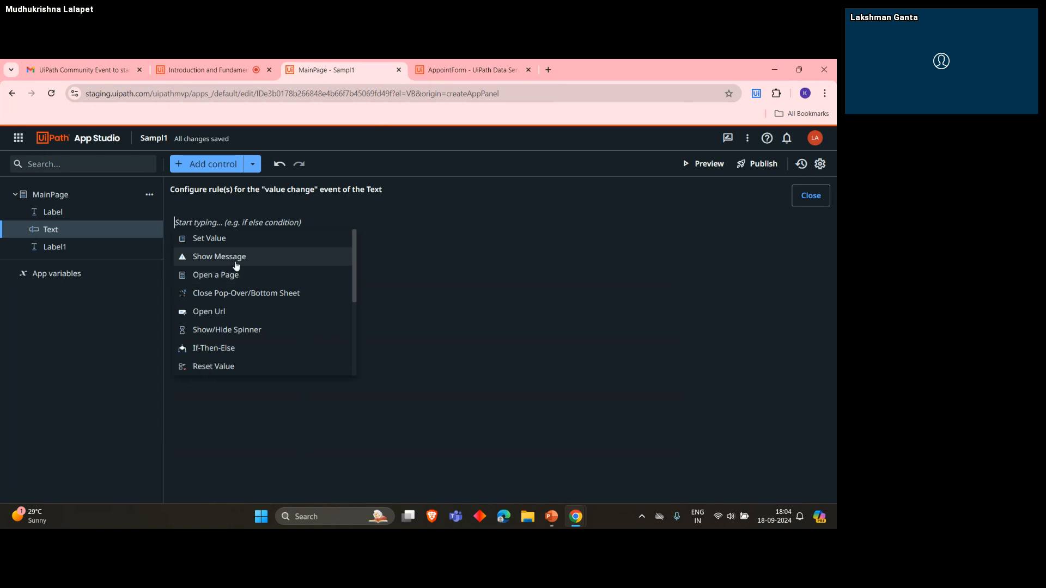
pyautogui.click(808, 202)
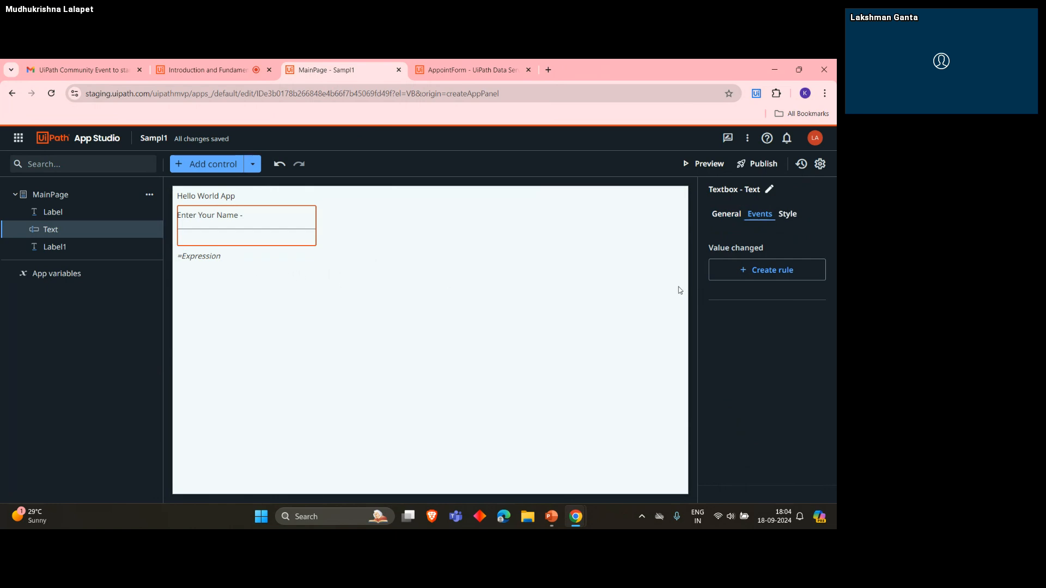
# - Create a Show Message rule on the textbox's value changed event and set its title to "UiPath Apps Demo"
pyautogui.click(765, 269)
pyautogui.click(214, 257)
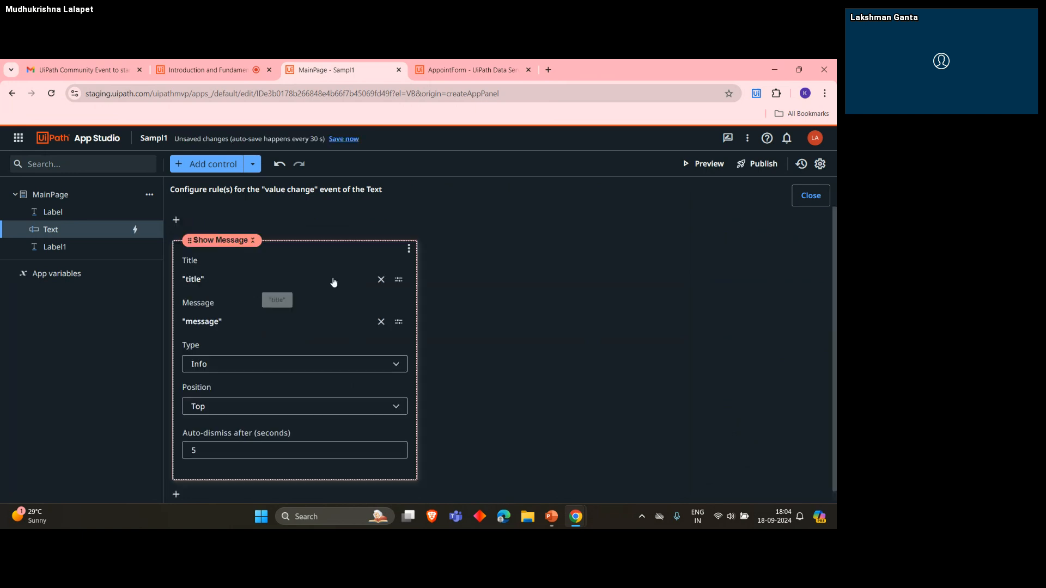
pyautogui.scroll(-1, 247, 330)
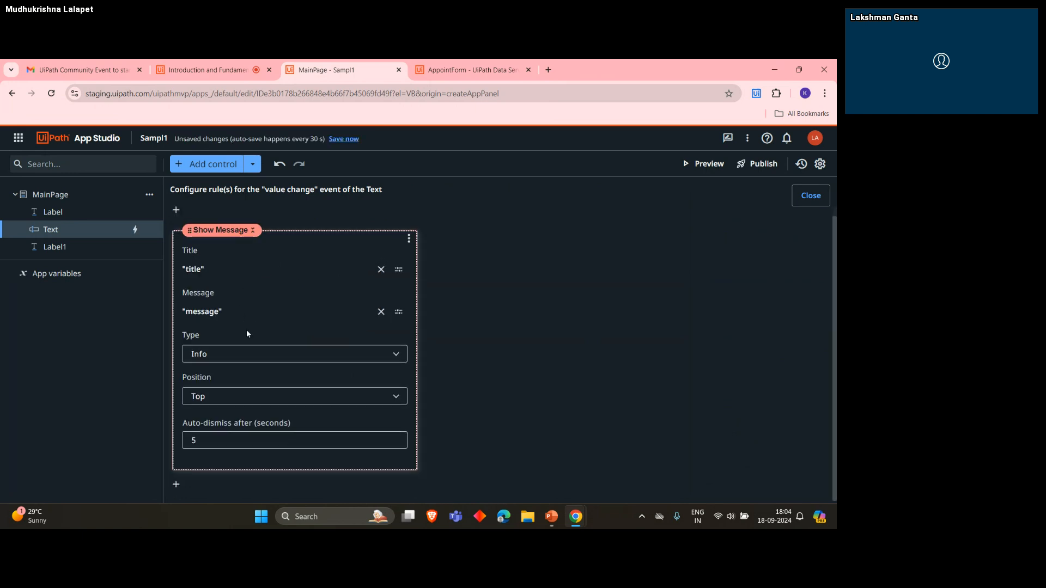
pyautogui.click(399, 269)
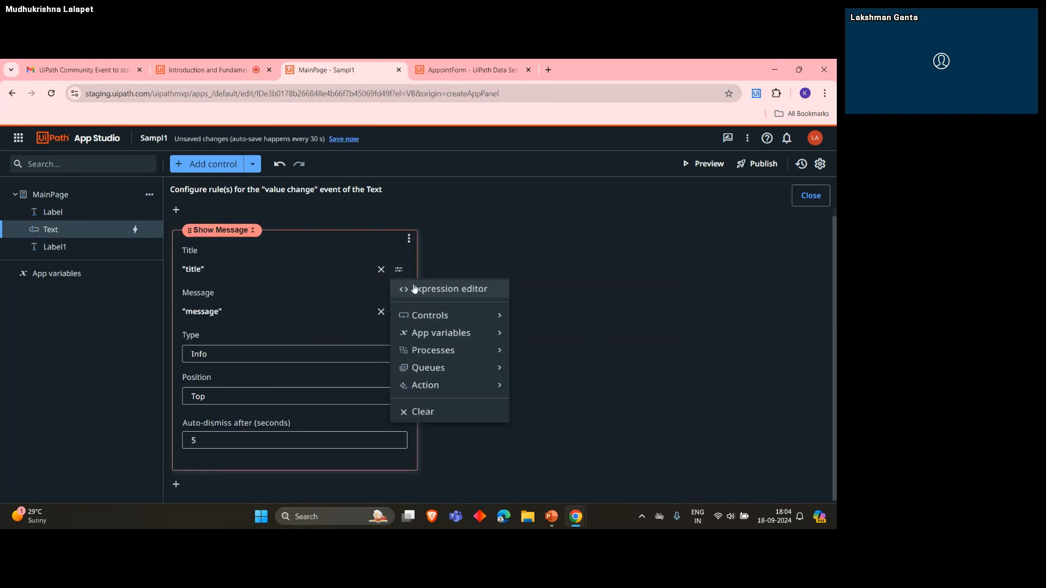
pyautogui.click(431, 290)
pyautogui.doubleClick(270, 215)
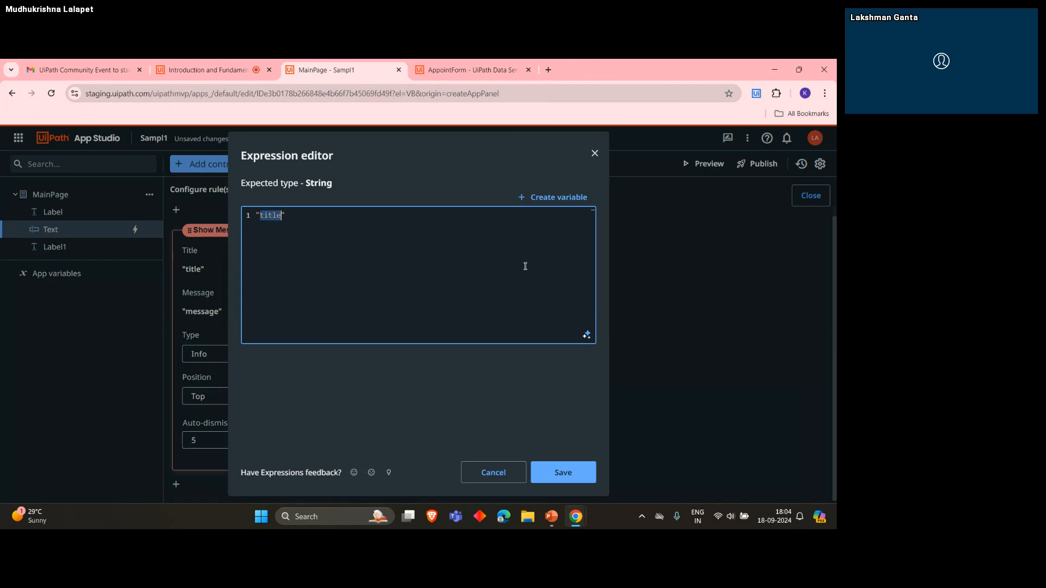
pyautogui.write('UiPath Apps Demo')
pyautogui.click(561, 471)
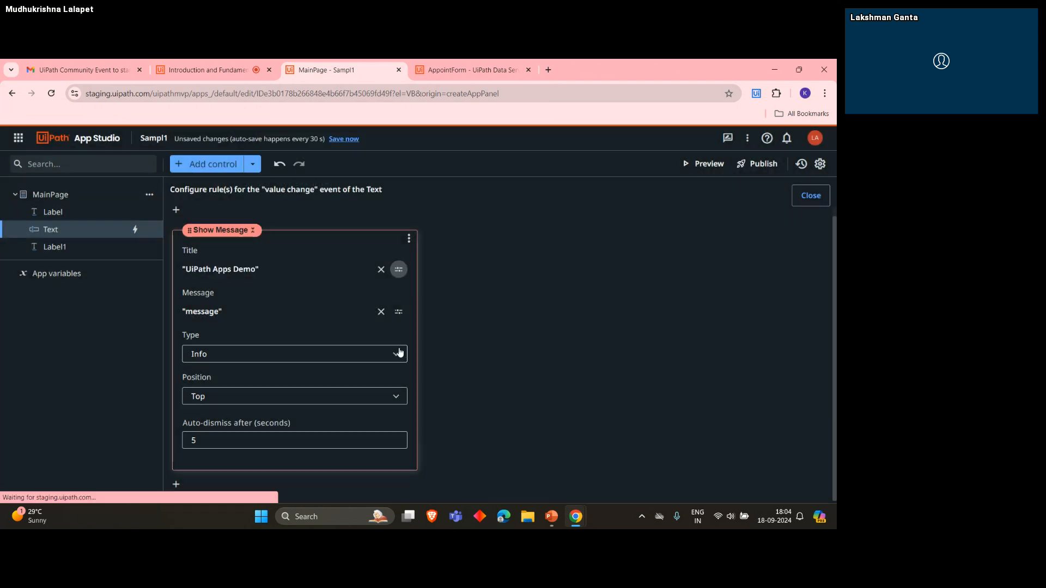
# - Replace the Show Message rule's message with the expression MainPage.Text.Value and save it
pyautogui.click(399, 311)
pyautogui.click(463, 331)
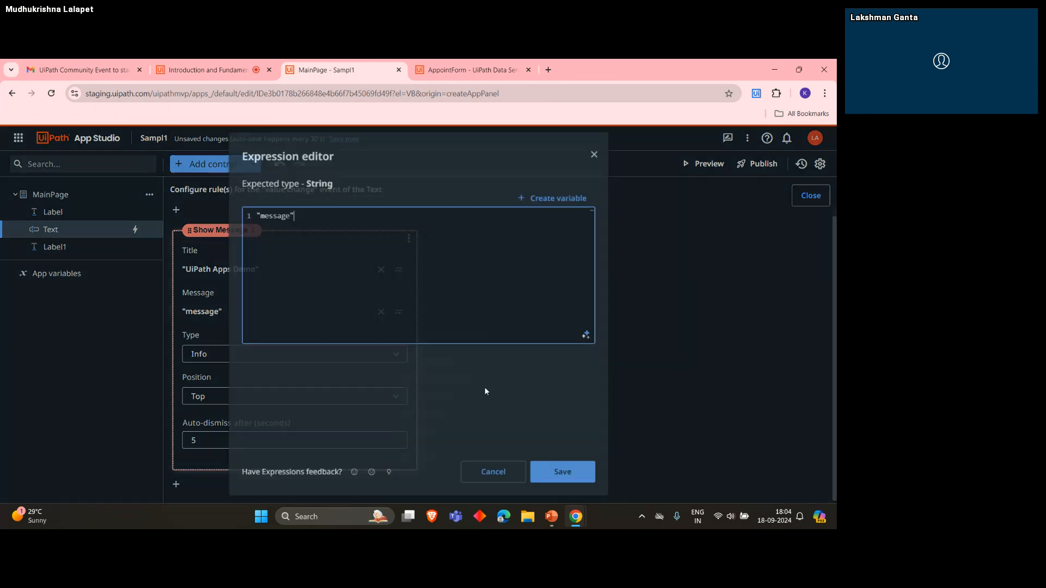
pyautogui.hotkey('ctrl', 'a')
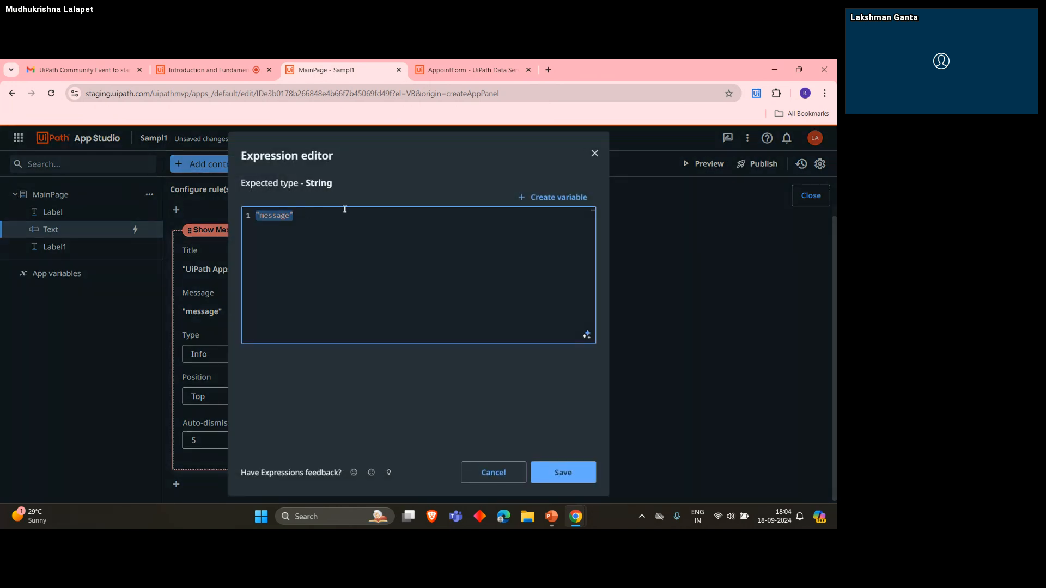
pyautogui.press('BackSpace')
pyautogui.write('Mai')
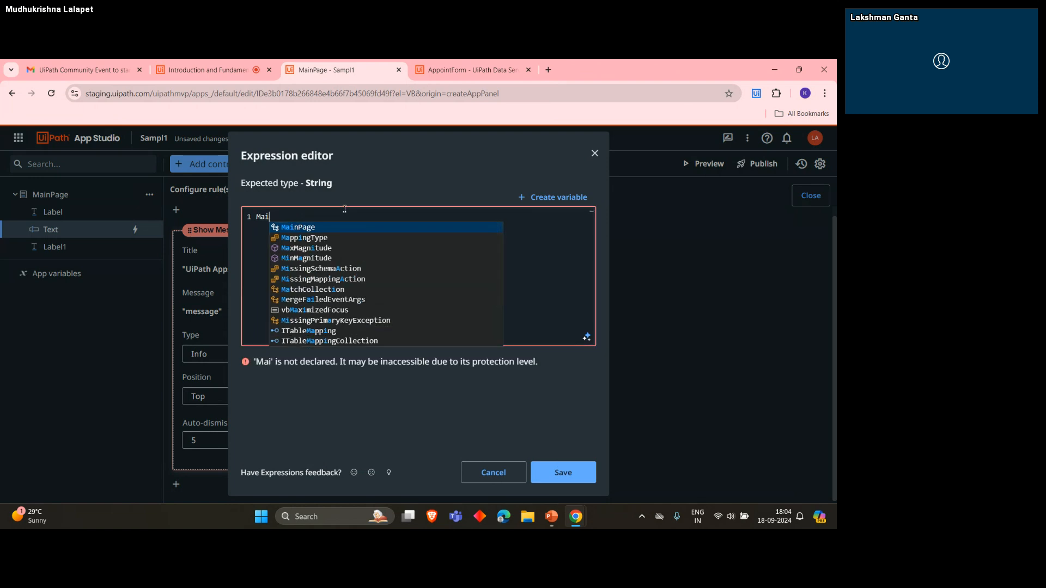
pyautogui.press('Tab')
pyautogui.write('.')
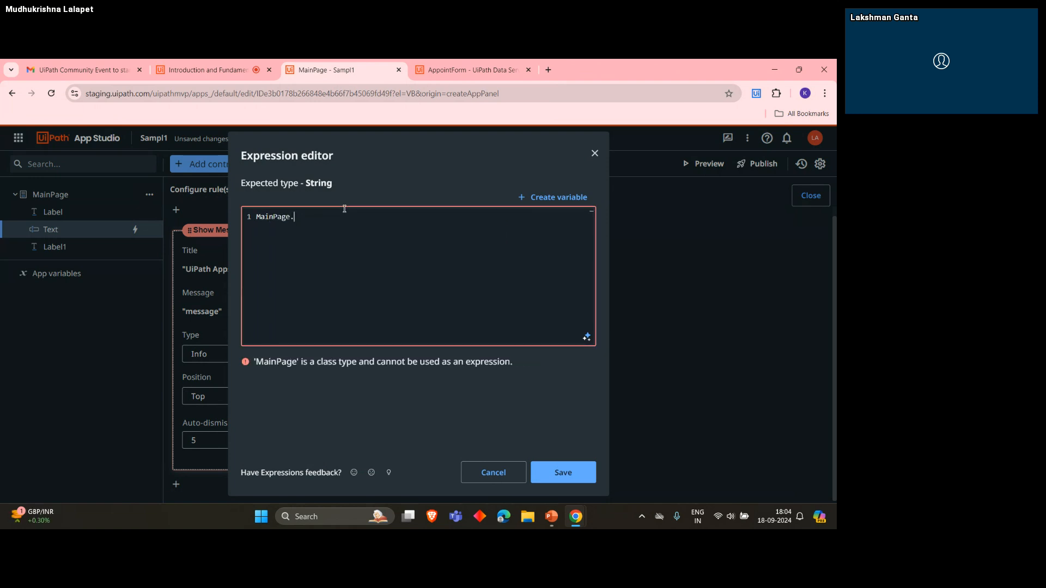
pyautogui.write('te')
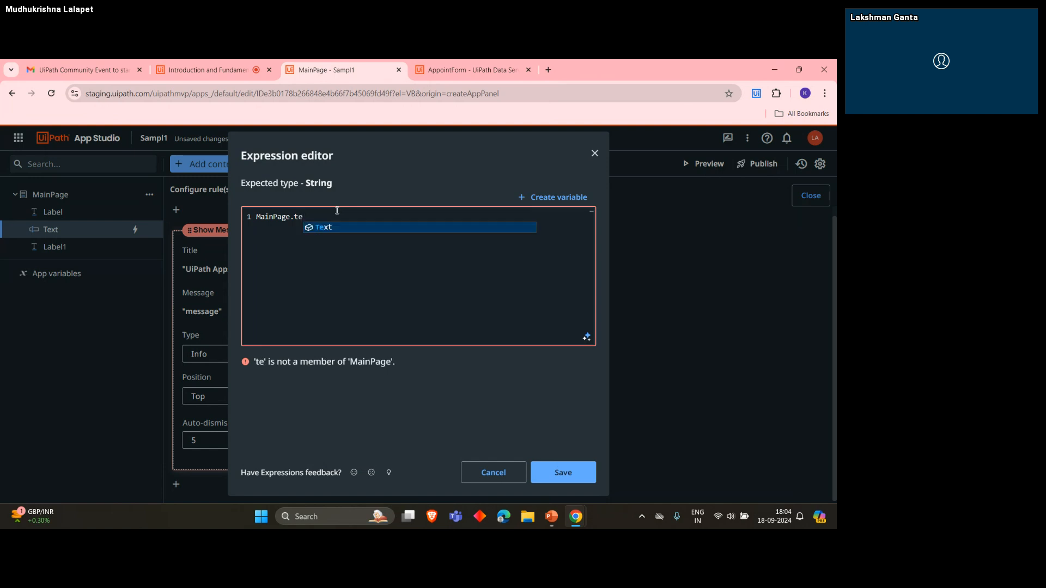
pyautogui.press('Tab')
pyautogui.write('.')
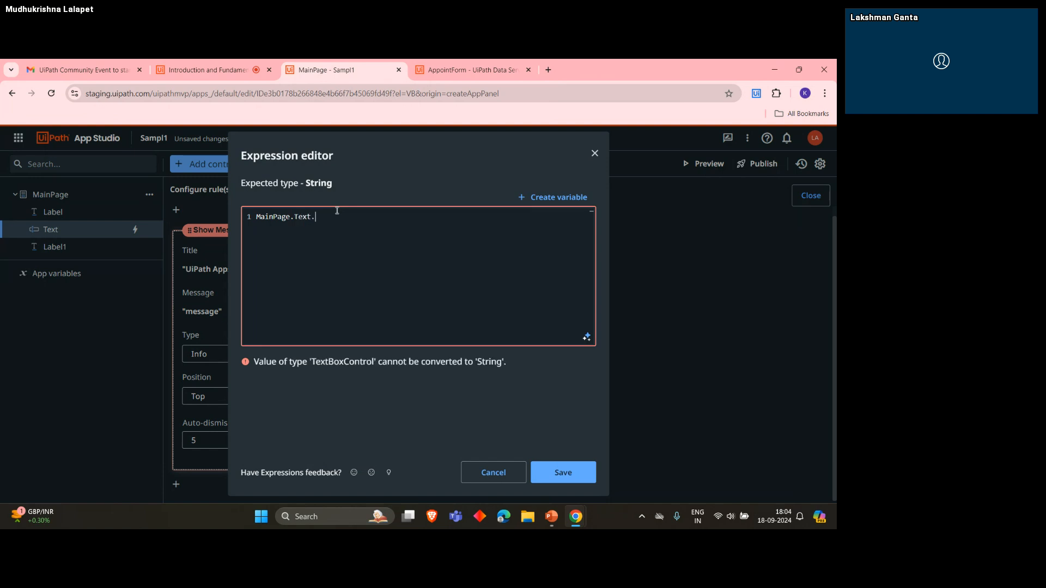
pyautogui.write('va')
pyautogui.press('Tab')
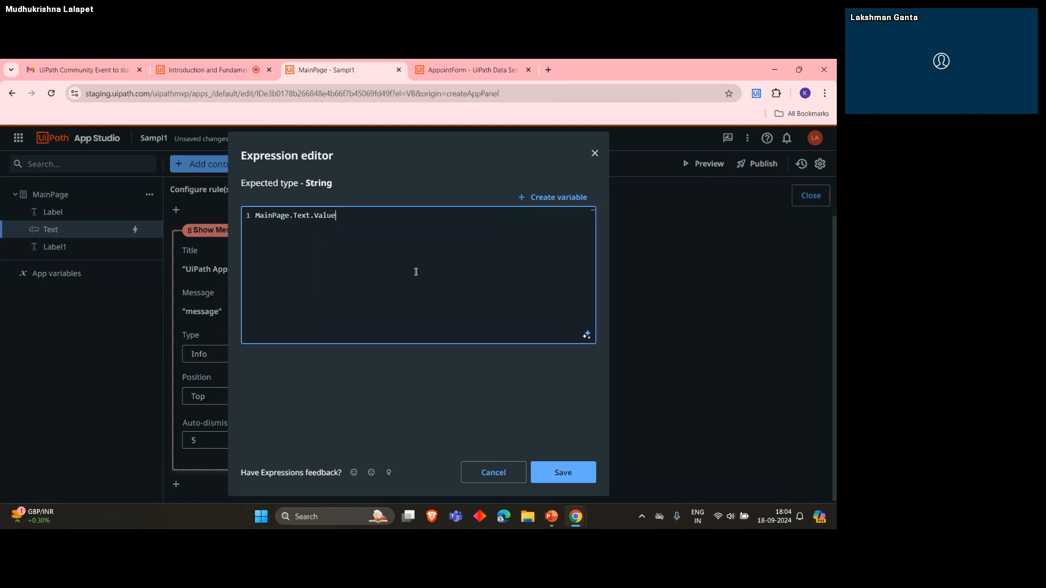
pyautogui.click(585, 486)
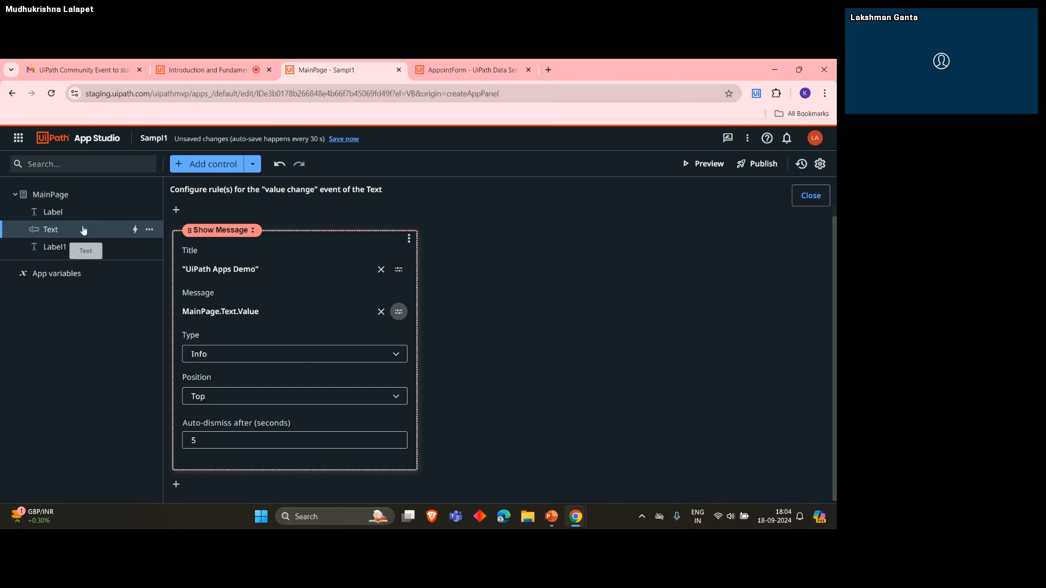
# - Delete the Label1 expression label from MainPage and select the page
pyautogui.click(60, 248)
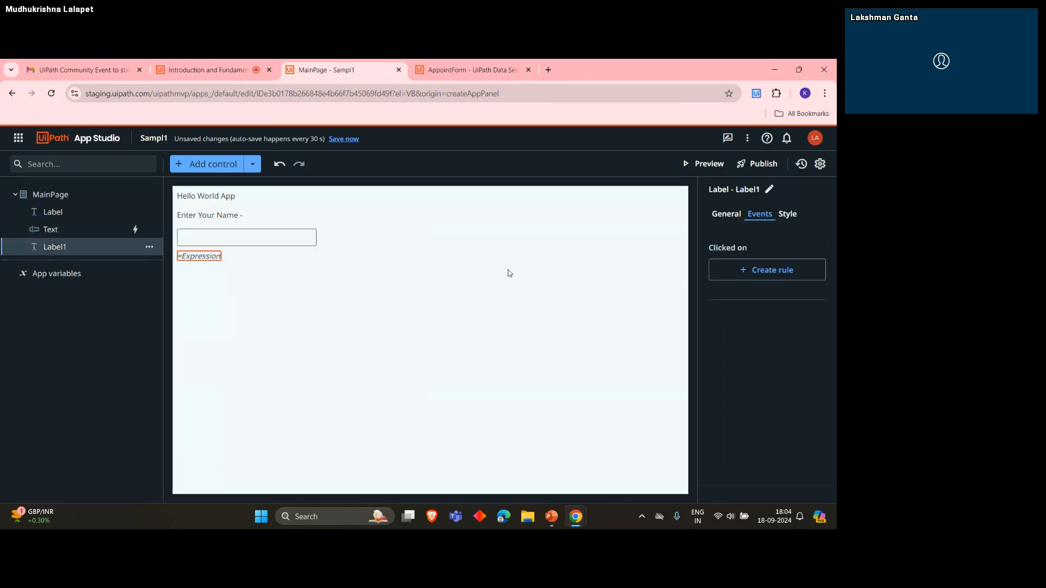
pyautogui.press('Delete')
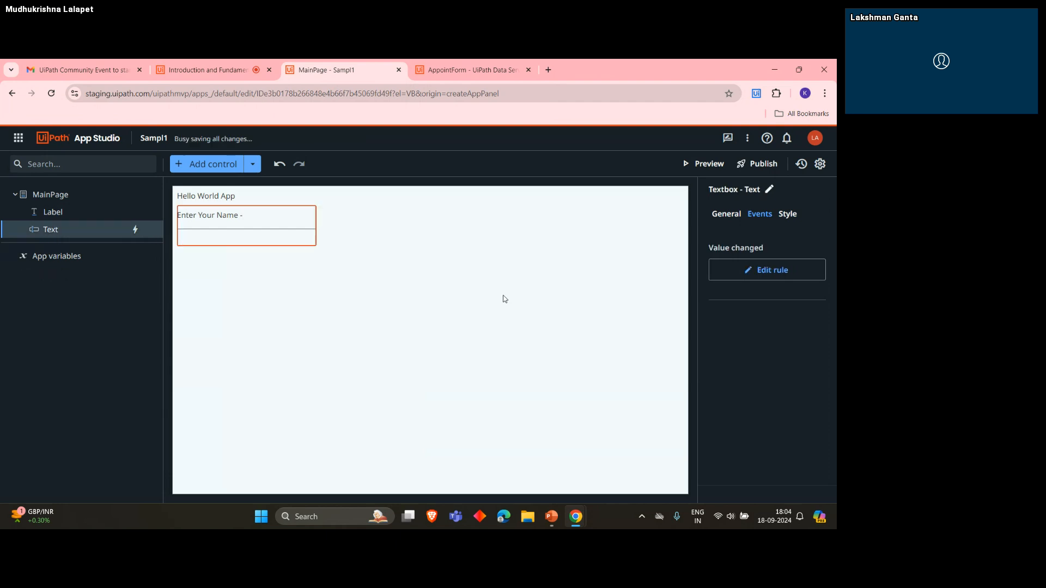
pyautogui.click(354, 257)
# - Preview the app, enter "Hello Apps" in the Enter Your Name textbox, dismiss the message and close the preview
pyautogui.click(703, 163)
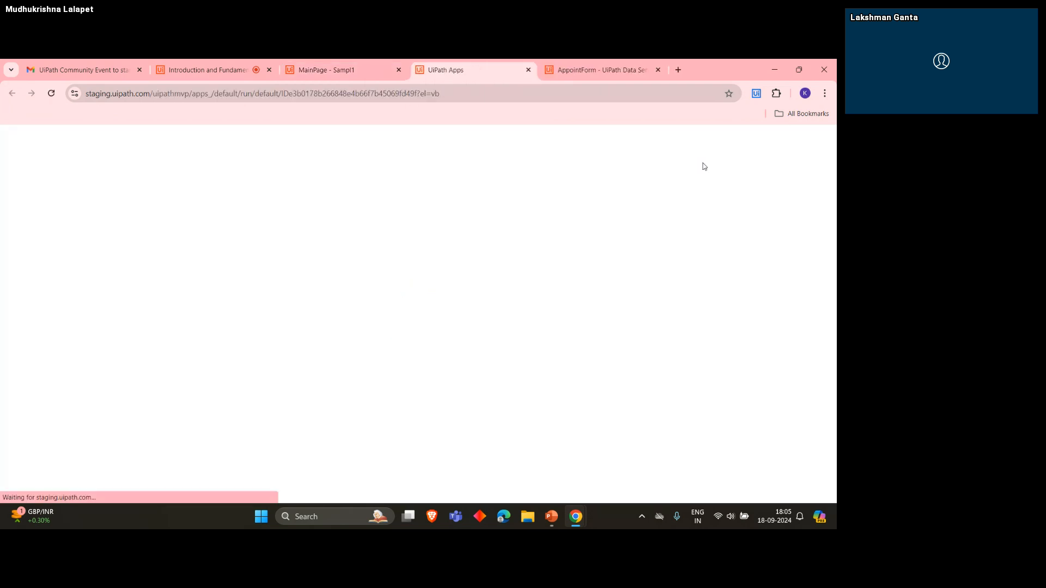
pyautogui.click(70, 183)
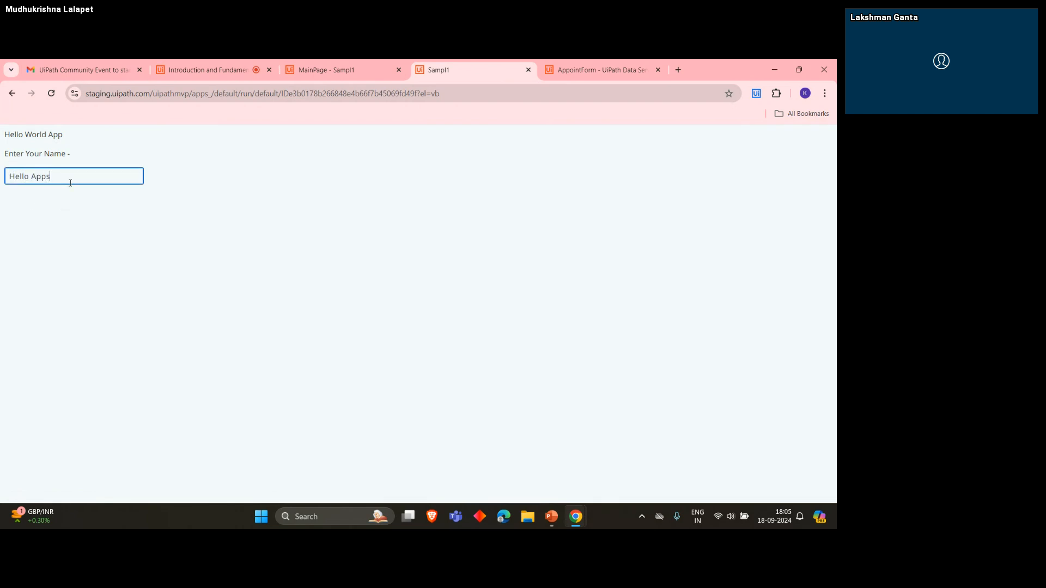
pyautogui.press('Tab')
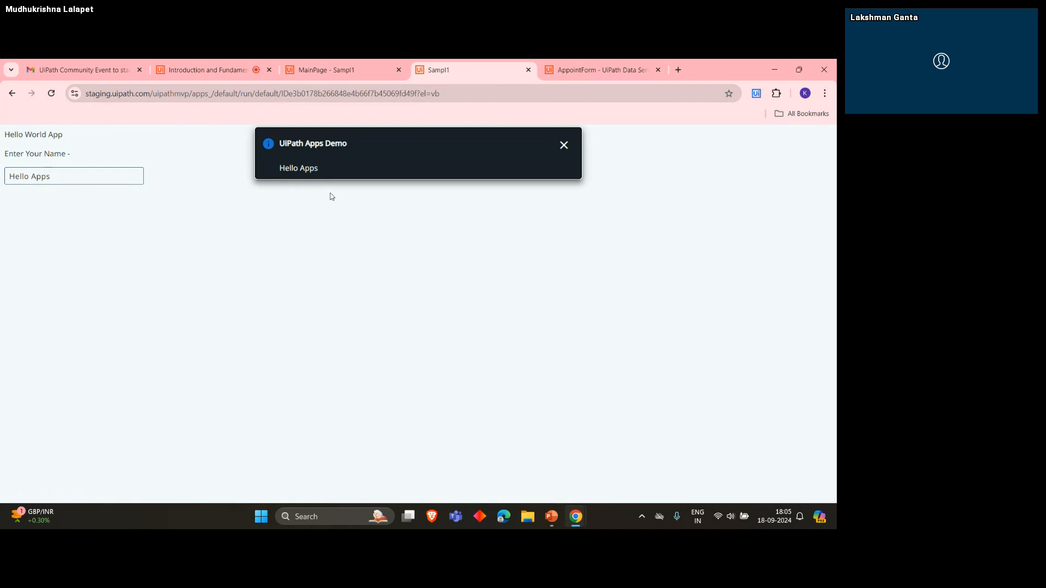
pyautogui.click(564, 145)
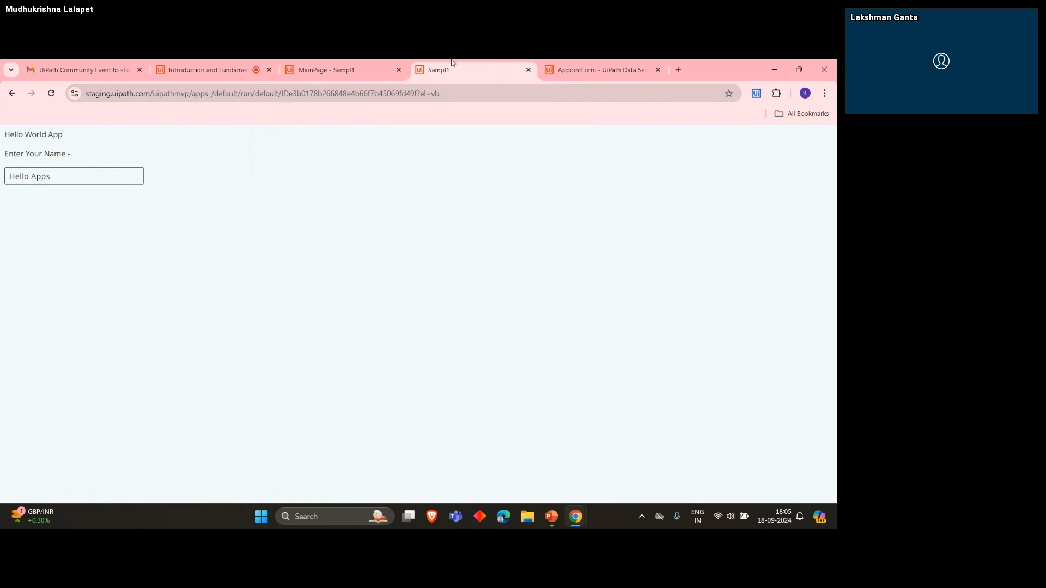
pyautogui.click(528, 70)
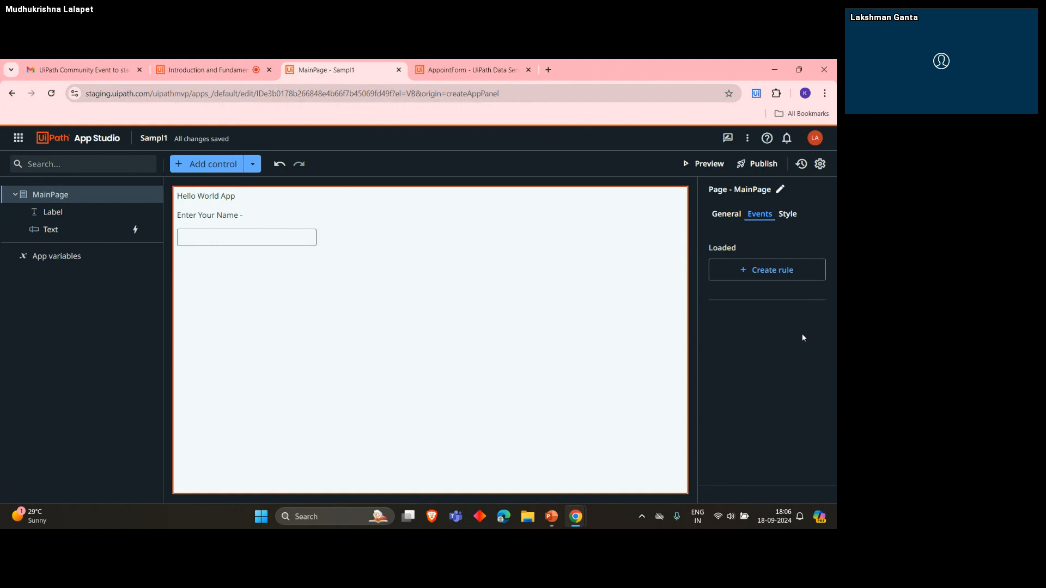
# - Review the list of UiPath services and the kinds of items that can be added to the app
pyautogui.click(18, 138)
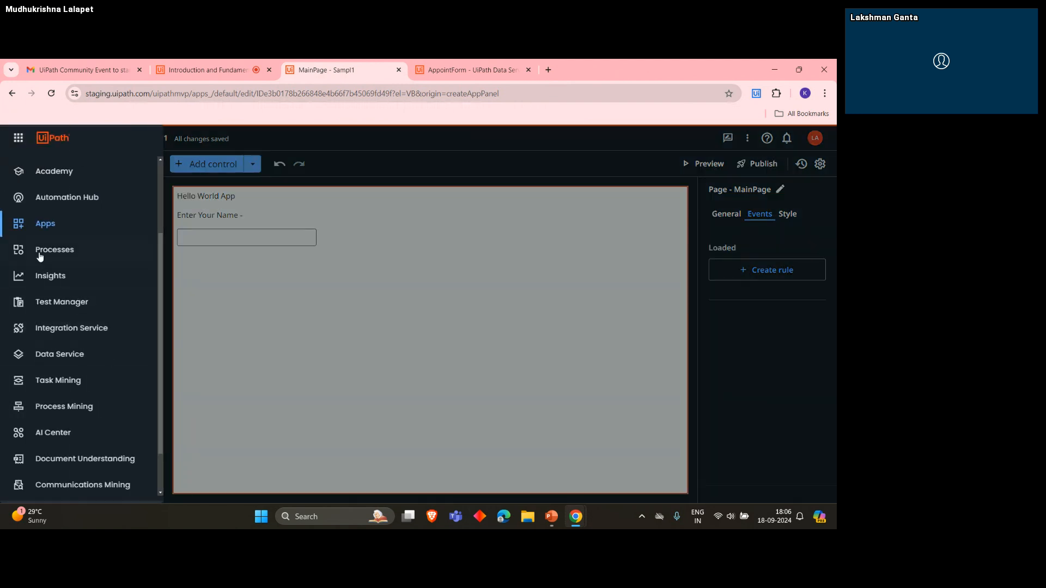
pyautogui.scroll(3, 37, 230)
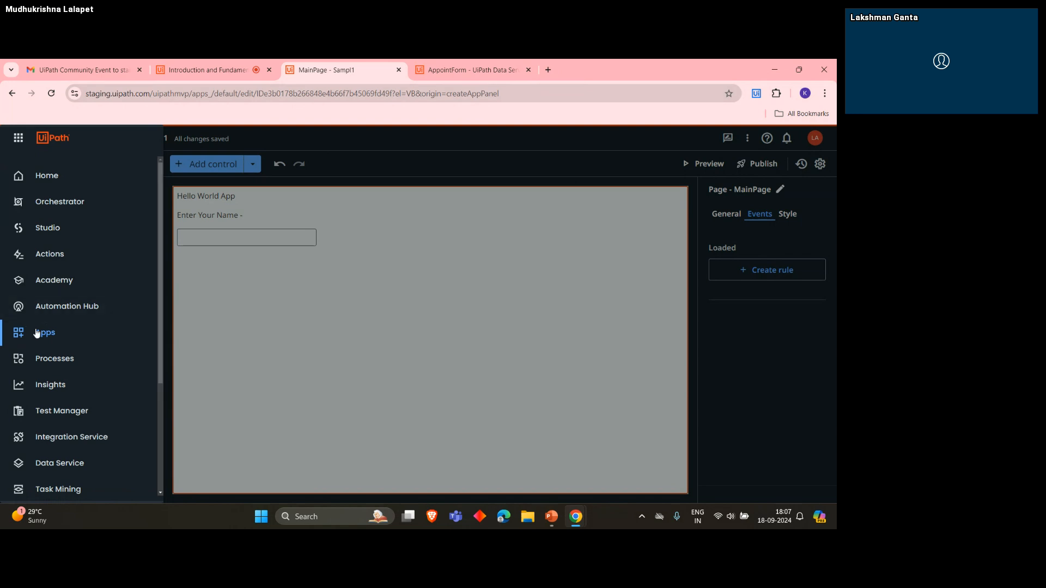
pyautogui.click(397, 276)
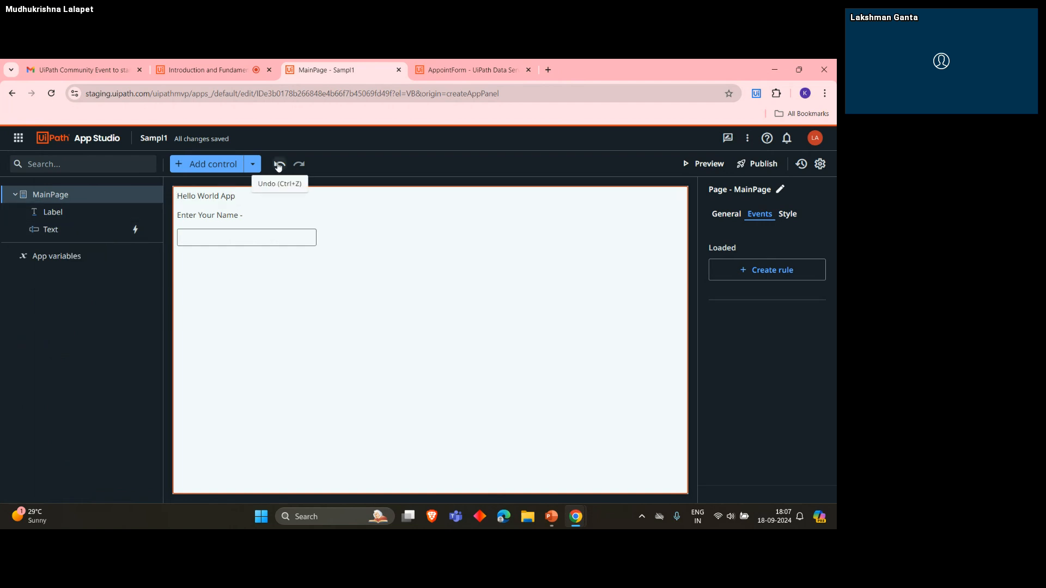
pyautogui.click(253, 165)
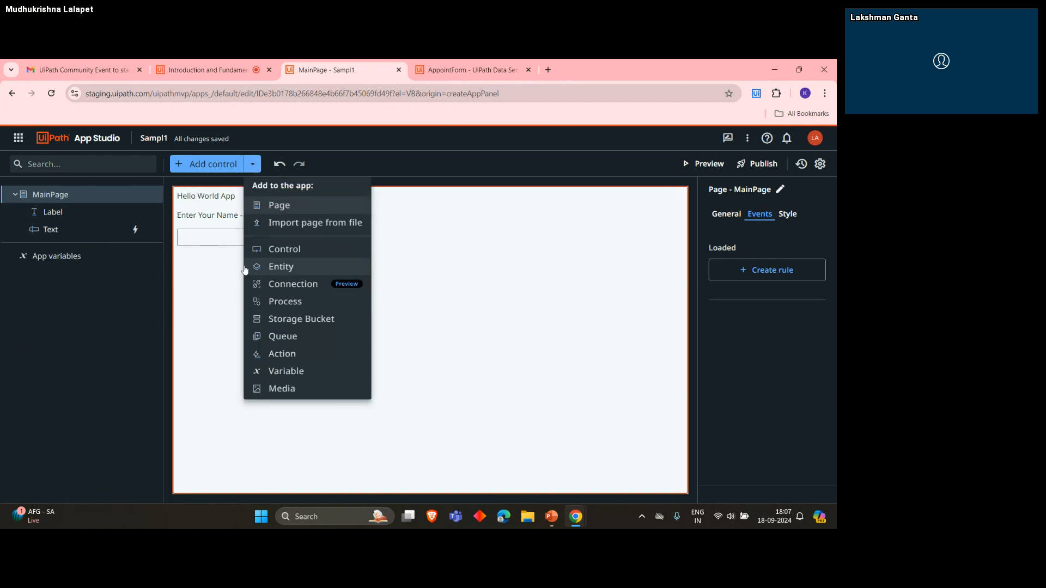
pyautogui.click(204, 238)
# - Edit the textbox's value changed rule and add an If-Then-Else action after the Show Message action
pyautogui.click(278, 245)
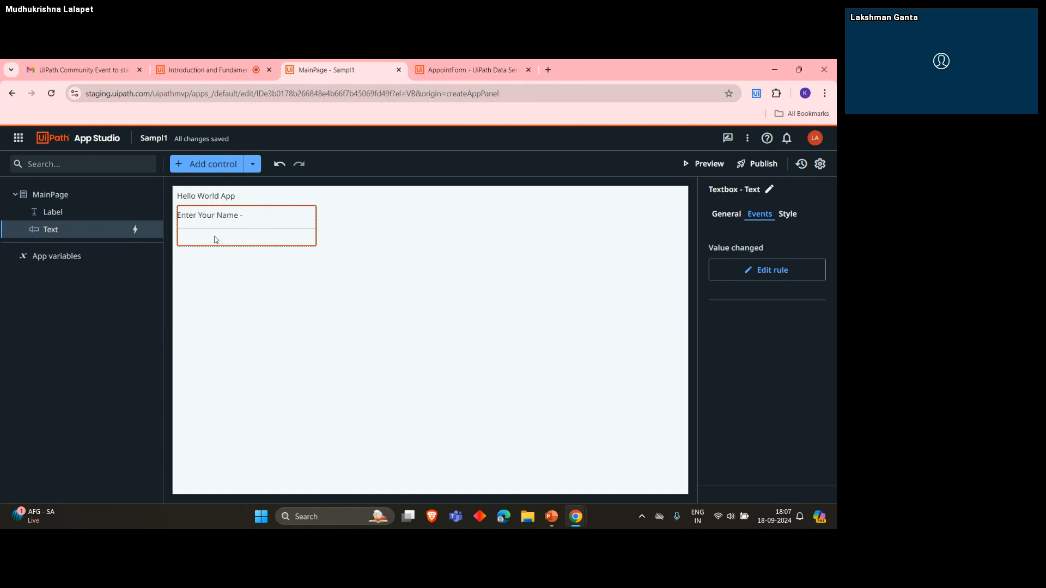
pyautogui.click(757, 280)
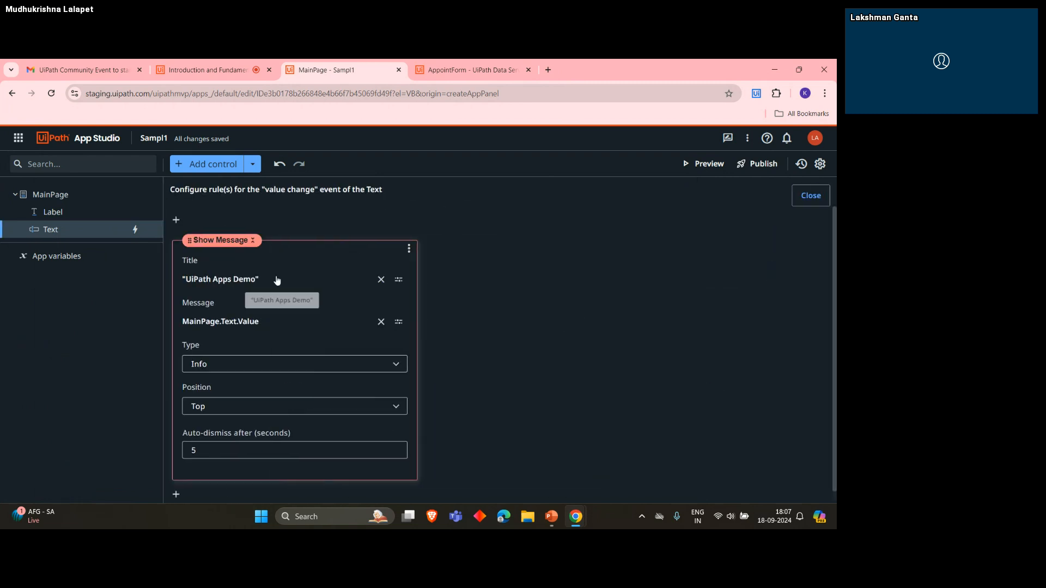
pyautogui.scroll(-1, 189, 472)
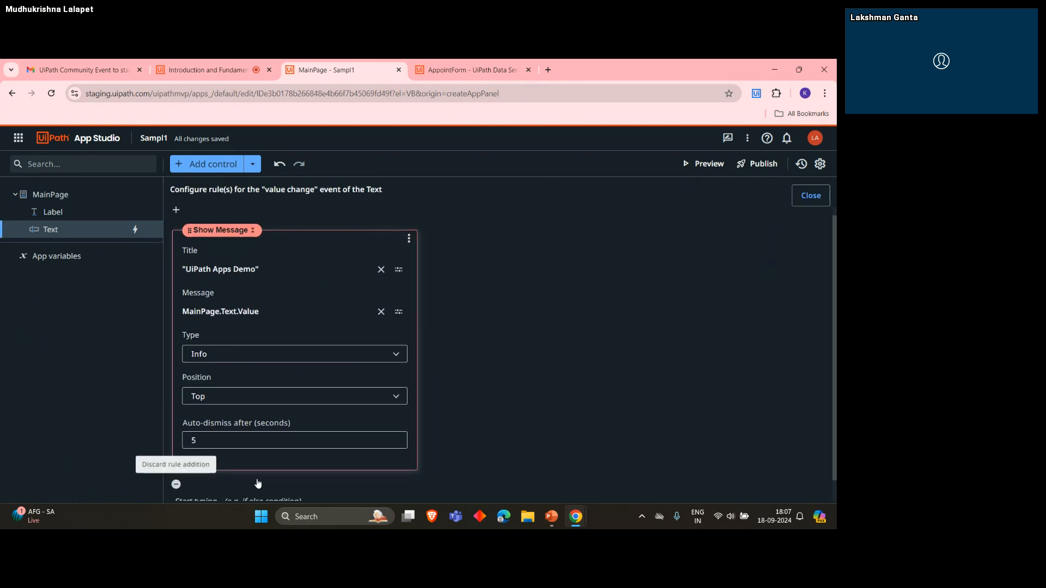
pyautogui.click(176, 485)
pyautogui.click(210, 482)
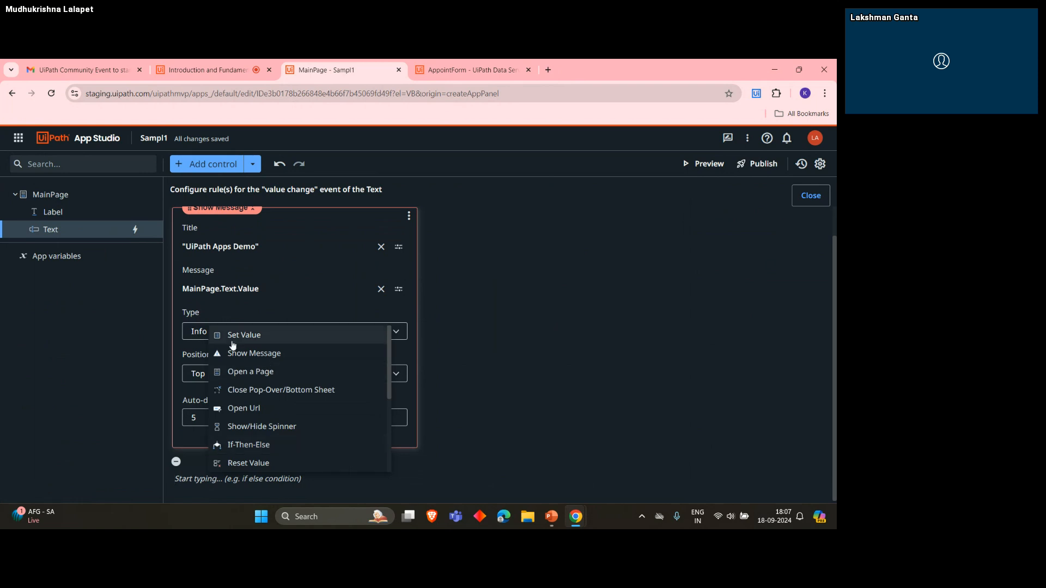
pyautogui.click(259, 446)
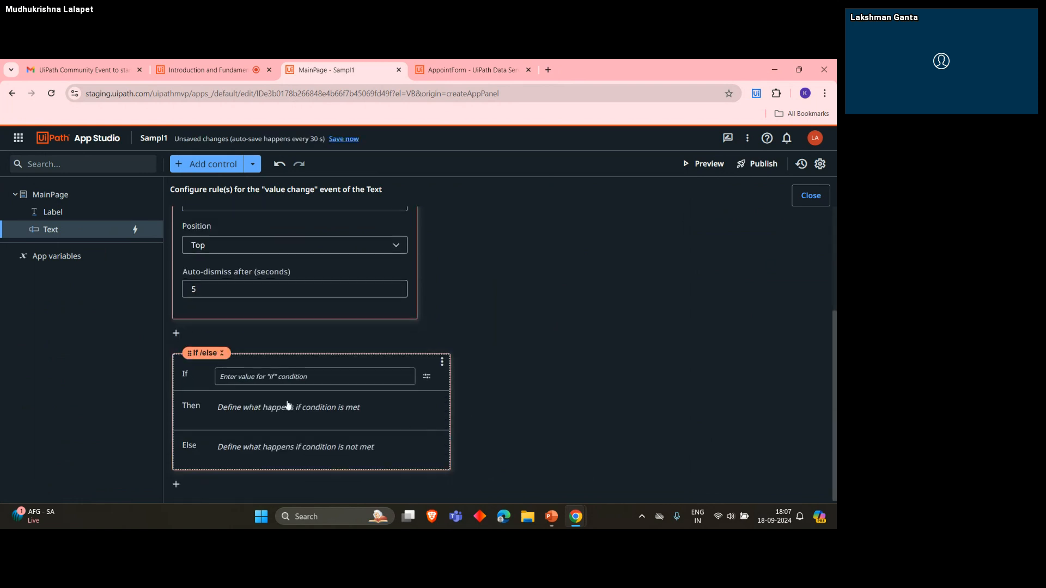
# - Examine the If condition field and the actions offered for the Then and Else branches
pyautogui.click(281, 377)
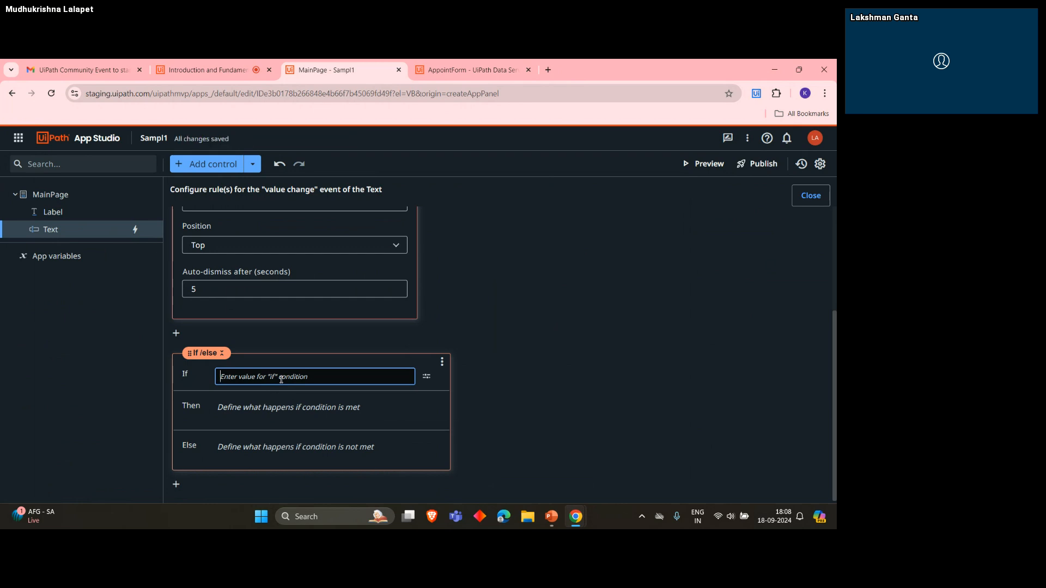
pyautogui.click(244, 415)
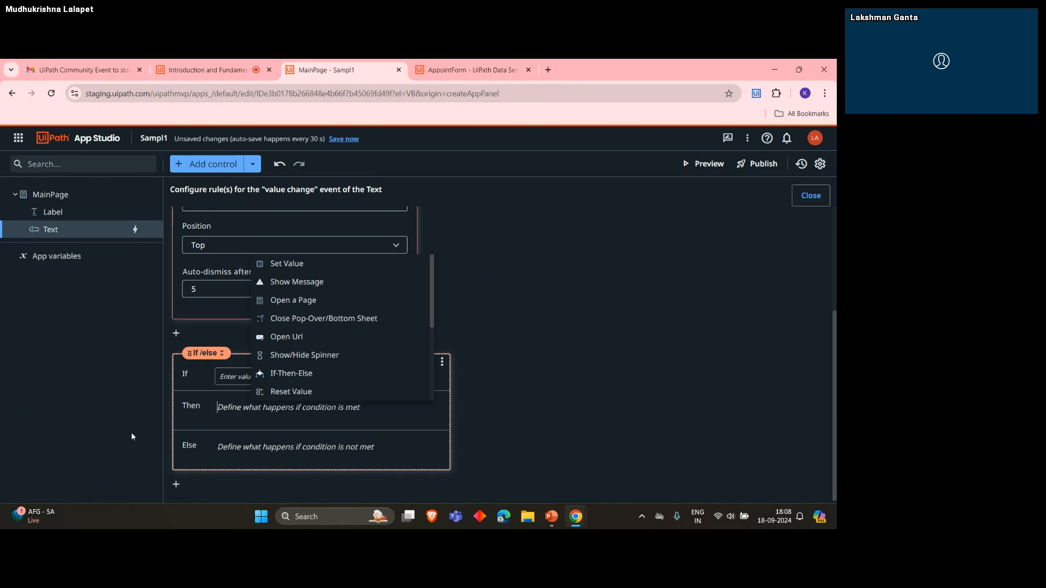
pyautogui.click(250, 451)
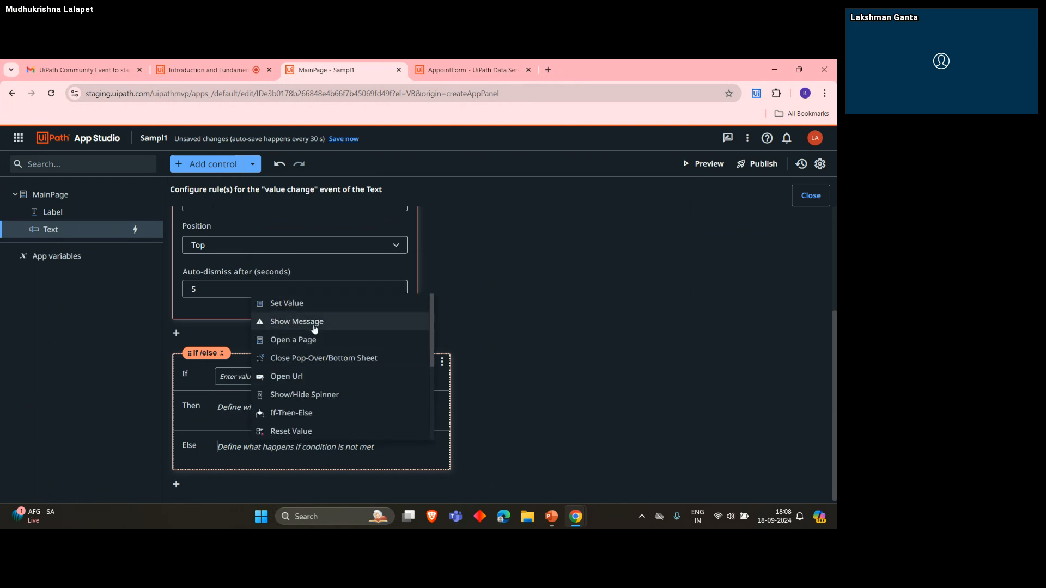
pyautogui.click(511, 333)
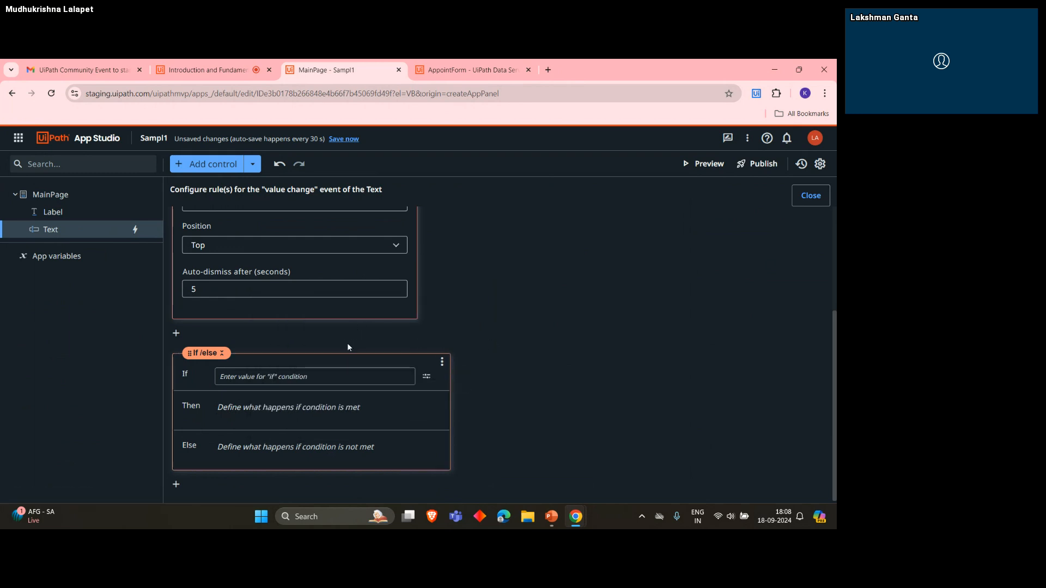
pyautogui.scroll(3, 349, 347)
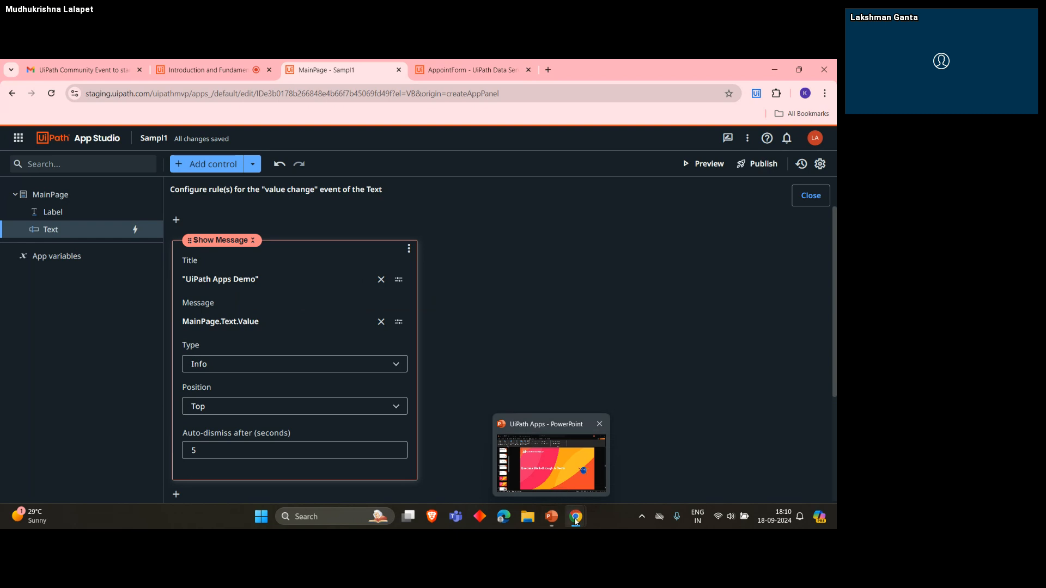
# - Switch to the Introduction and Fundamentals of UiPath Apps meeting room and stop sharing the screen
pyautogui.moveTo(574, 504)
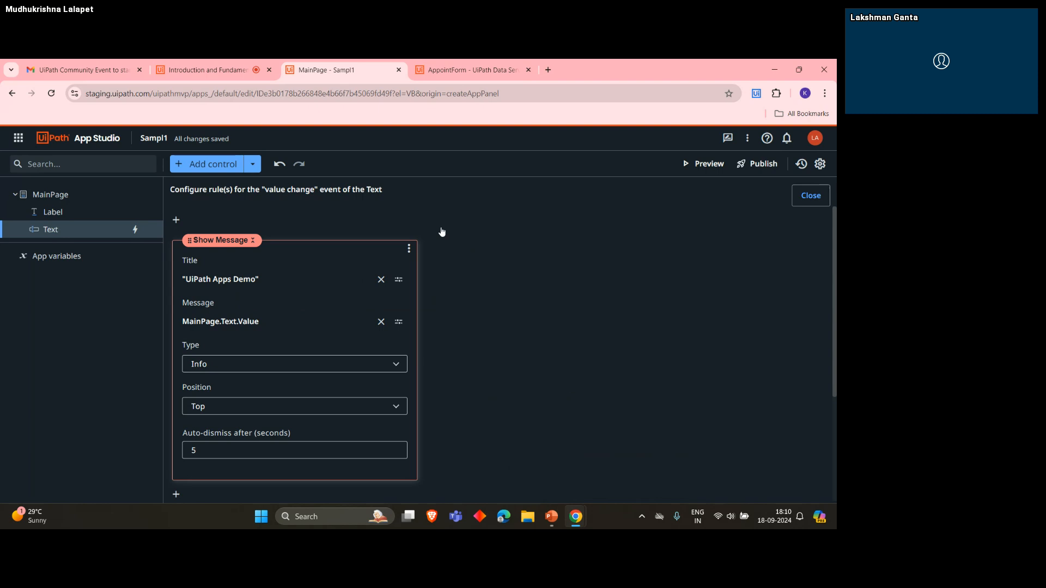
pyautogui.click(226, 71)
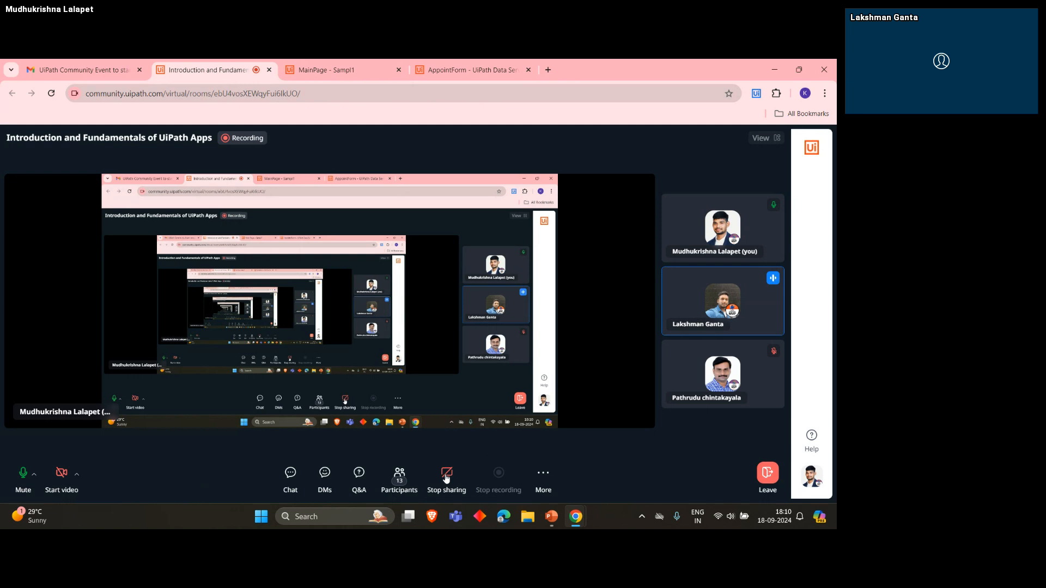
pyautogui.click(446, 474)
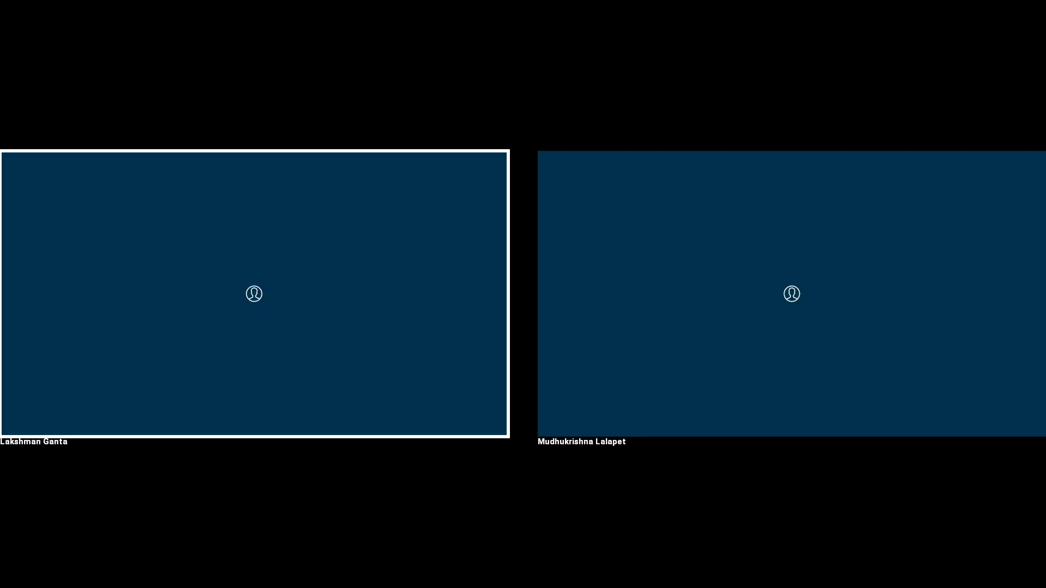